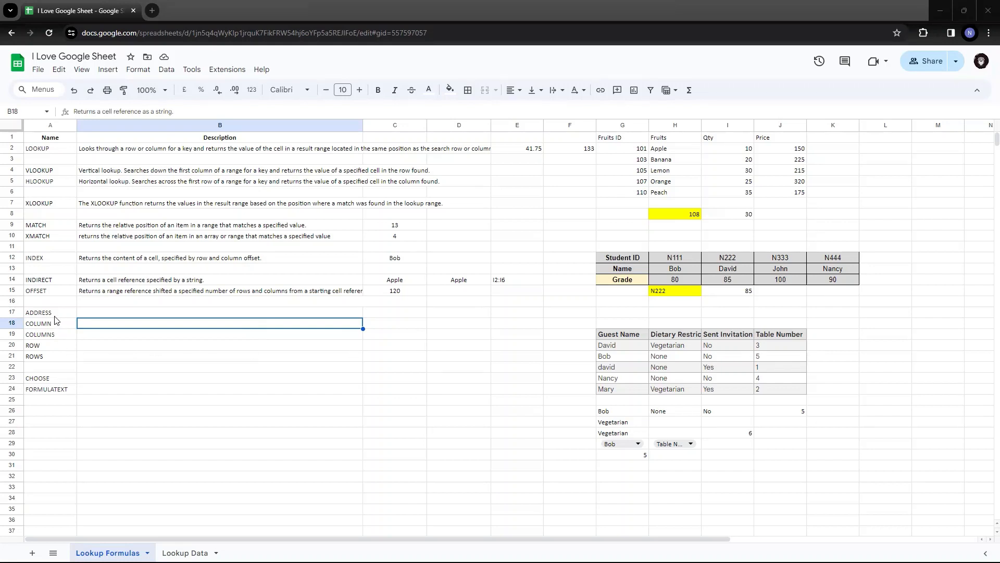
left_click(55, 344)
left_click_drag(55, 316, 56, 357)
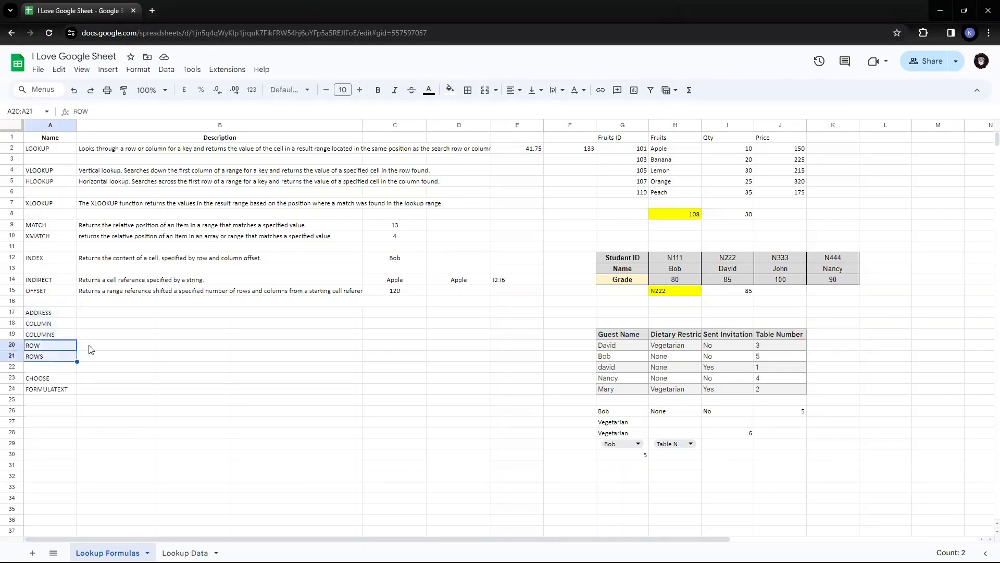
left_click(49, 326)
left_click(53, 313)
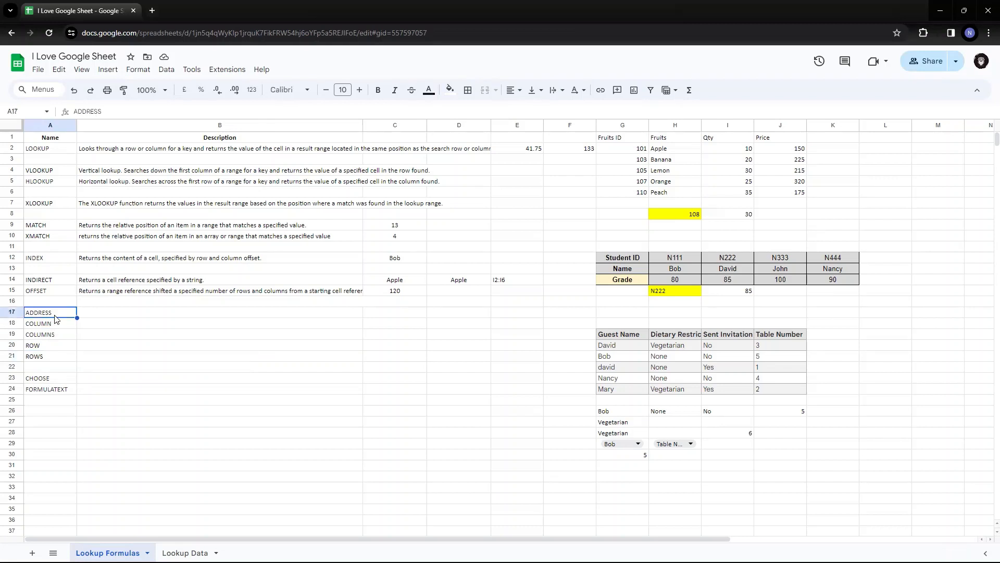
left_click(56, 327)
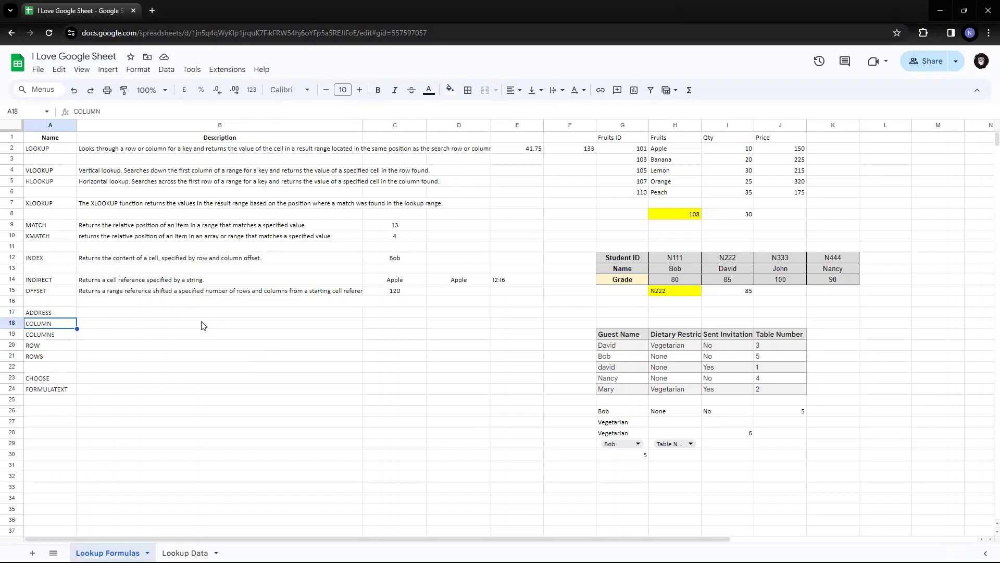
Step: Set the text color of the COLUMN description in cell B18 to black
left_click(153, 324)
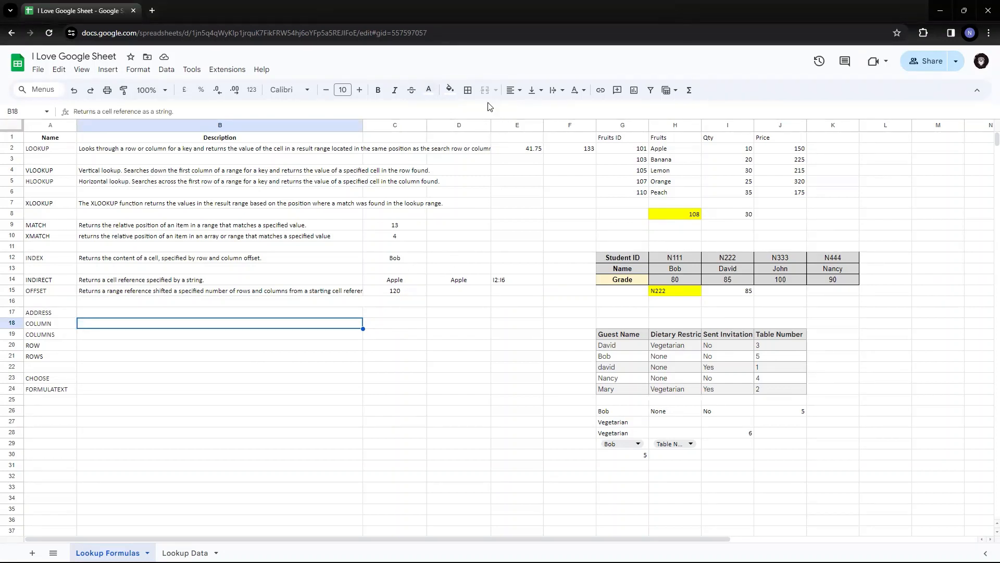
left_click(429, 90)
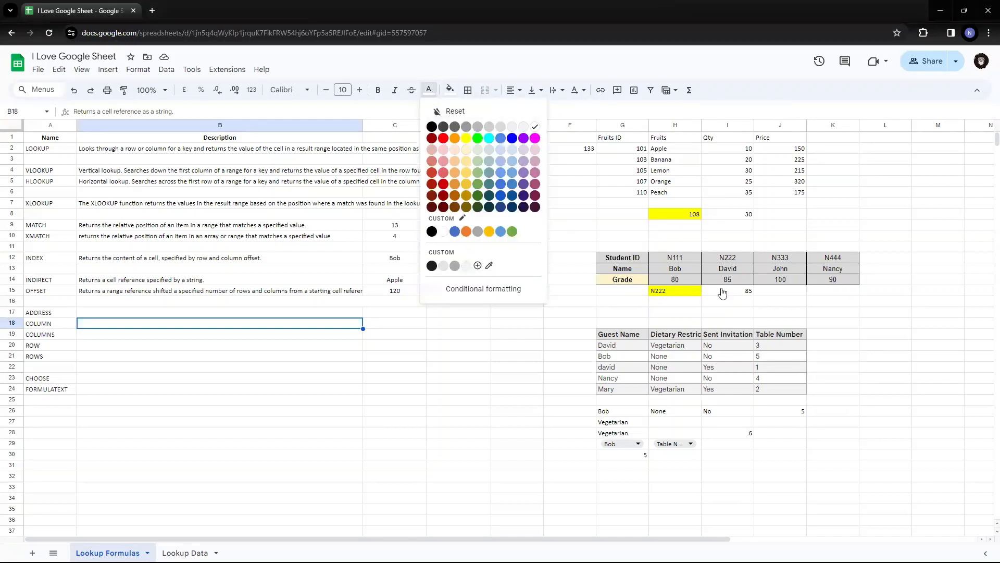
left_click(432, 126)
Step: Enter the formula =column(H2) in cell C18, referencing the Apple cell in the fruits table
key("Right")
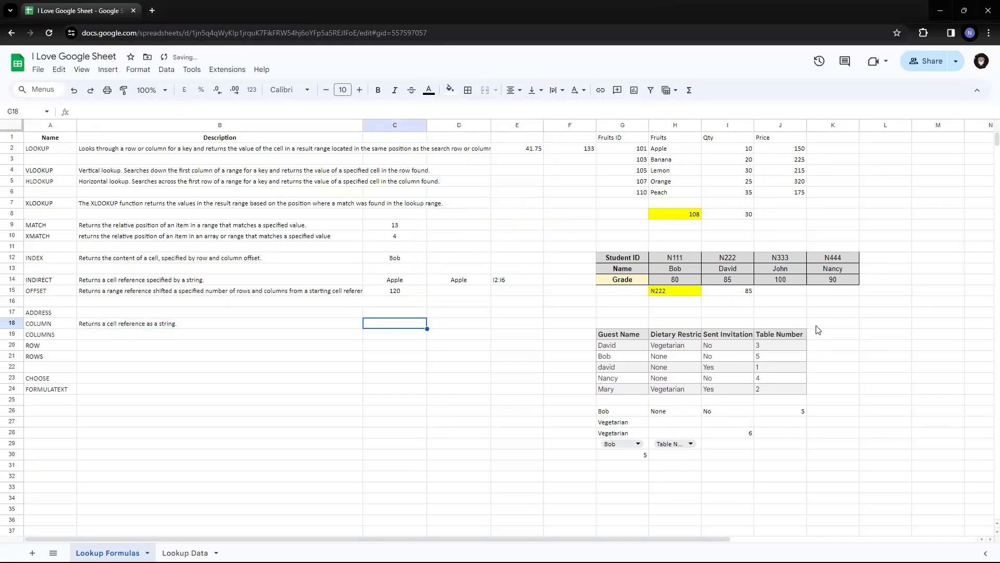
type("=")
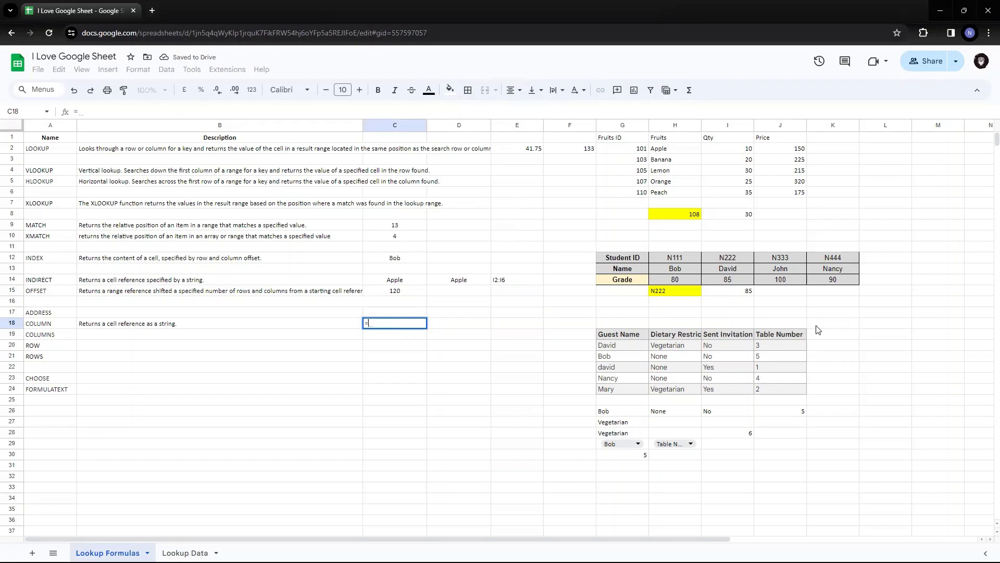
type("column")
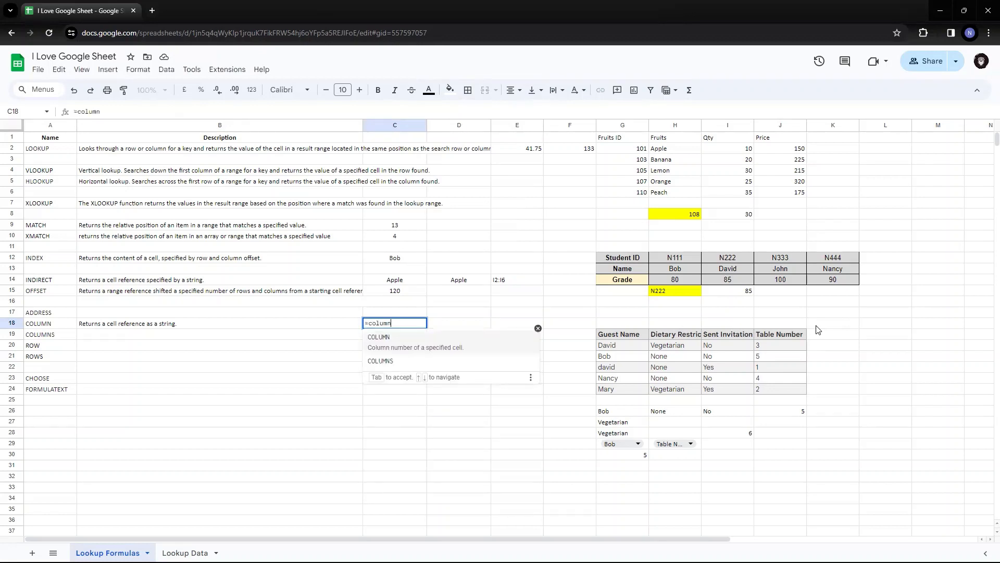
type("(")
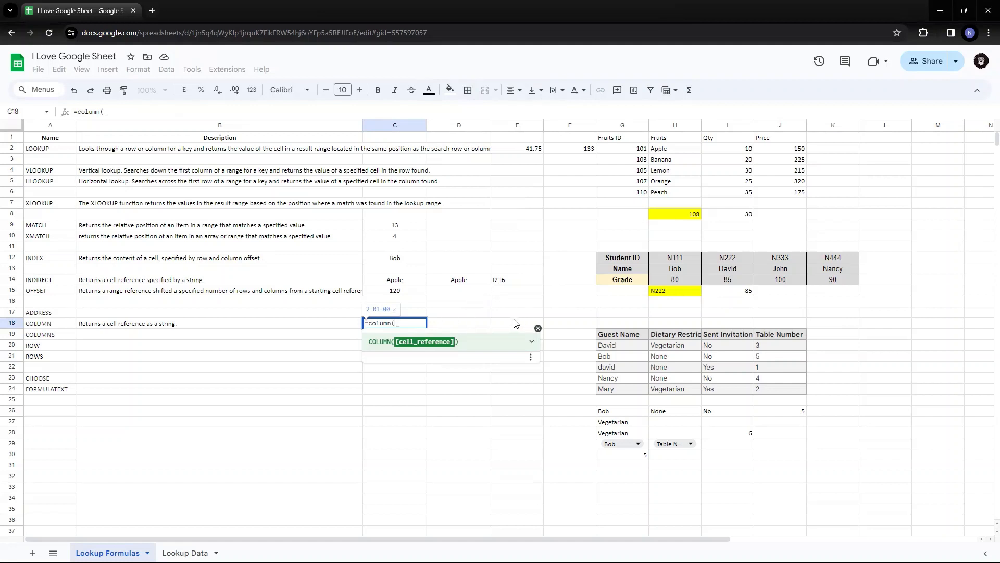
left_click(463, 280)
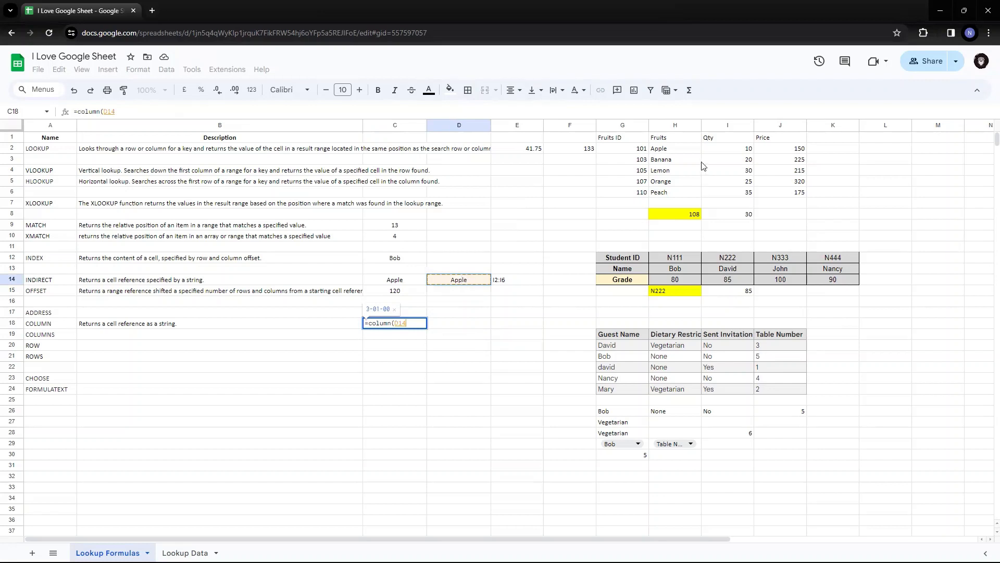
left_click(664, 152)
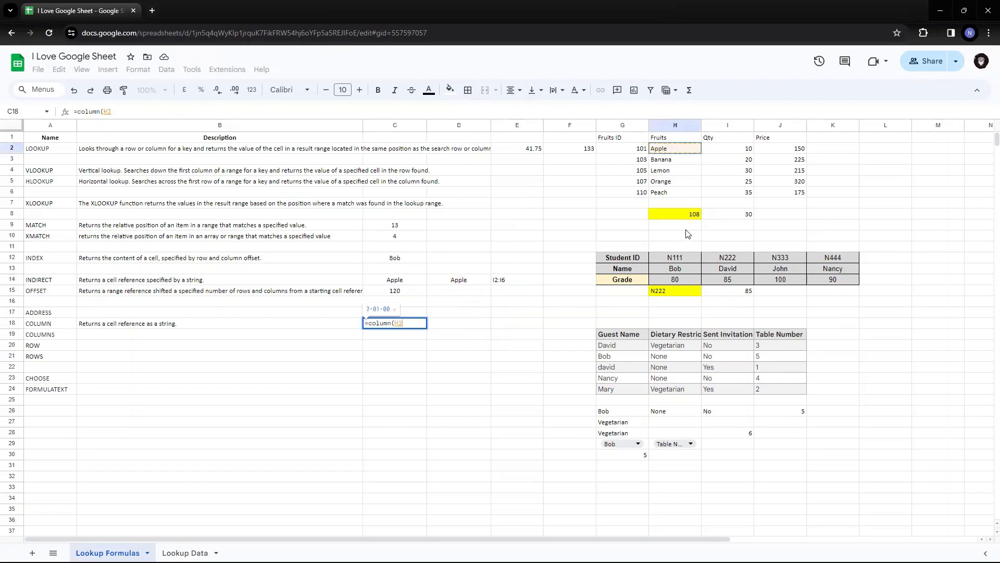
type(")")
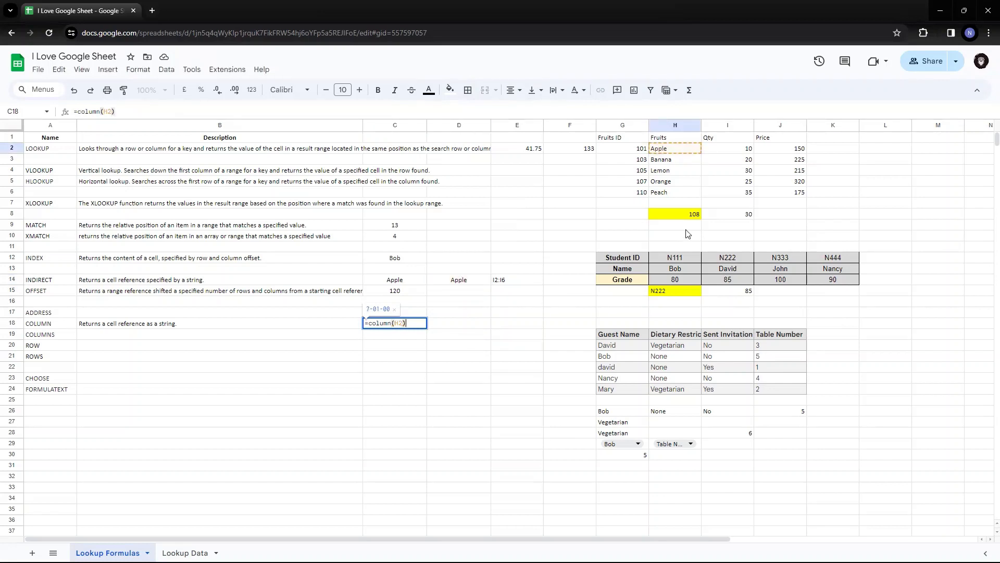
key("Return")
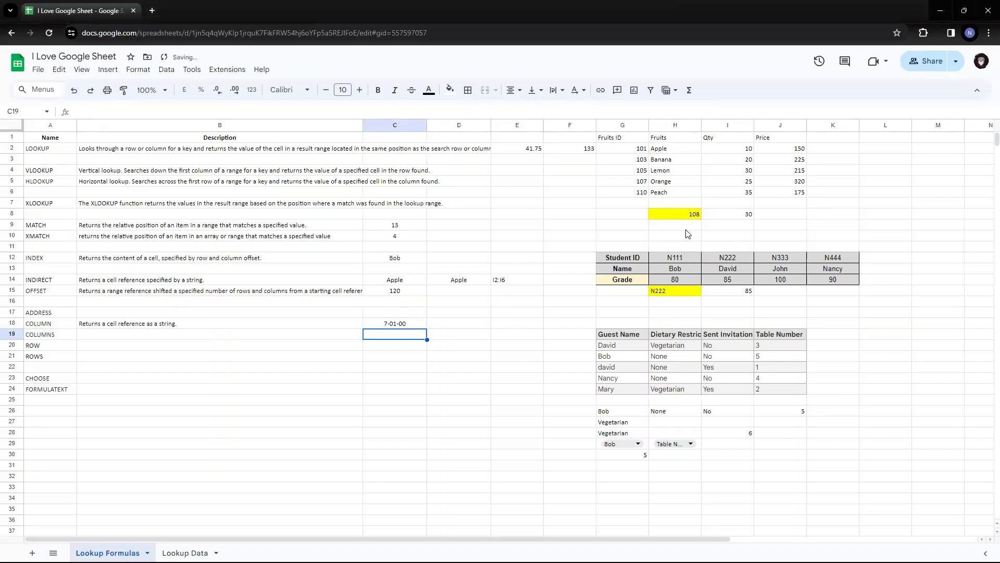
Step: Format cell C18 as a number with no decimal places
key("Up")
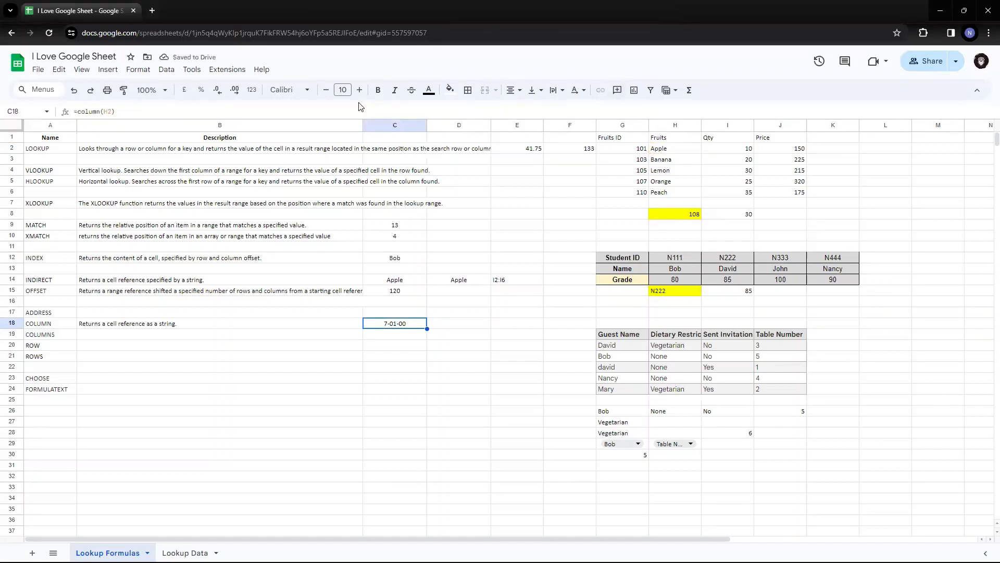
left_click(252, 90)
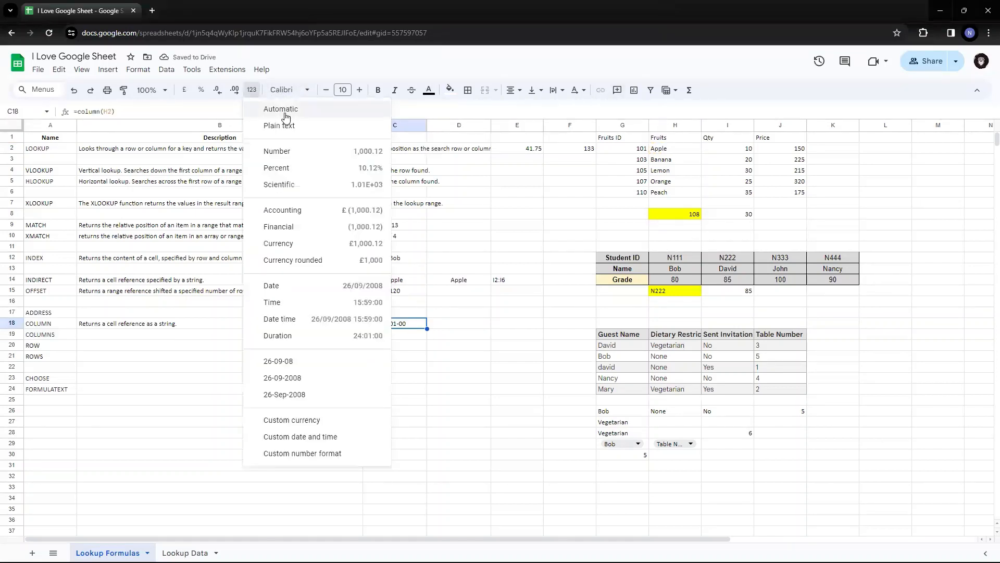
left_click(286, 151)
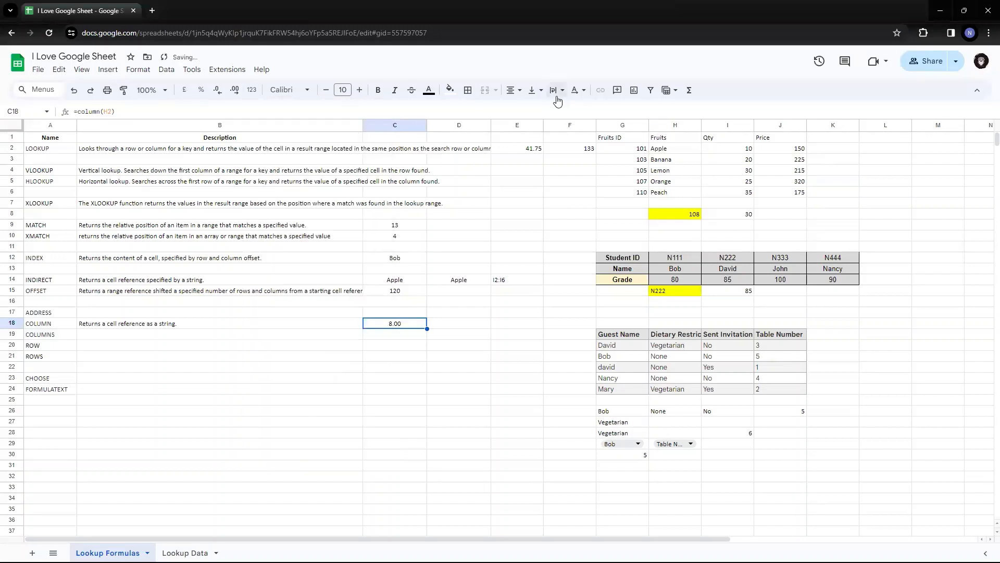
left_click(220, 92)
left_click(221, 91)
Step: Count across row 2 from column A to H and compare the position of the Fruits column with the result in C18
left_click(665, 151)
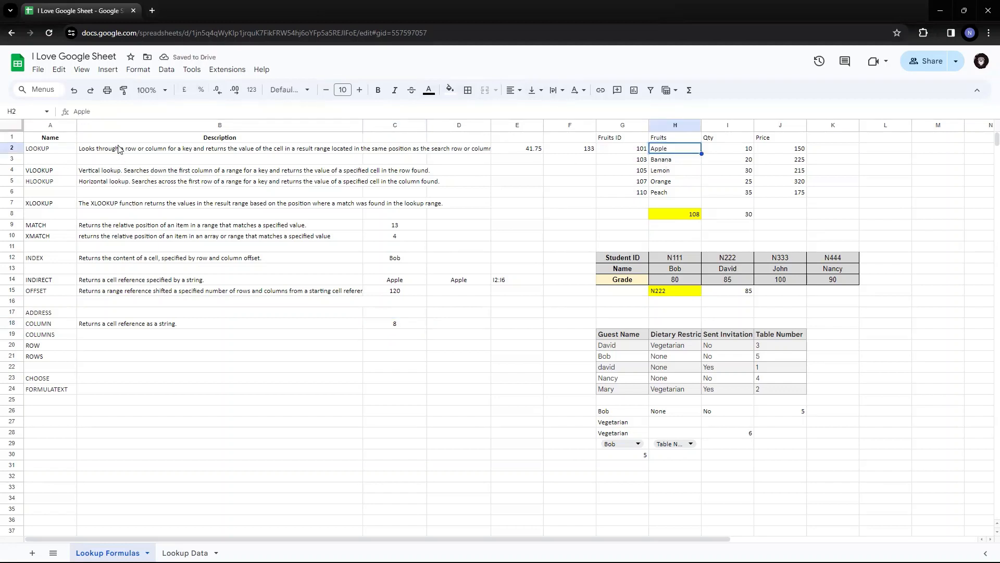
left_click(136, 150)
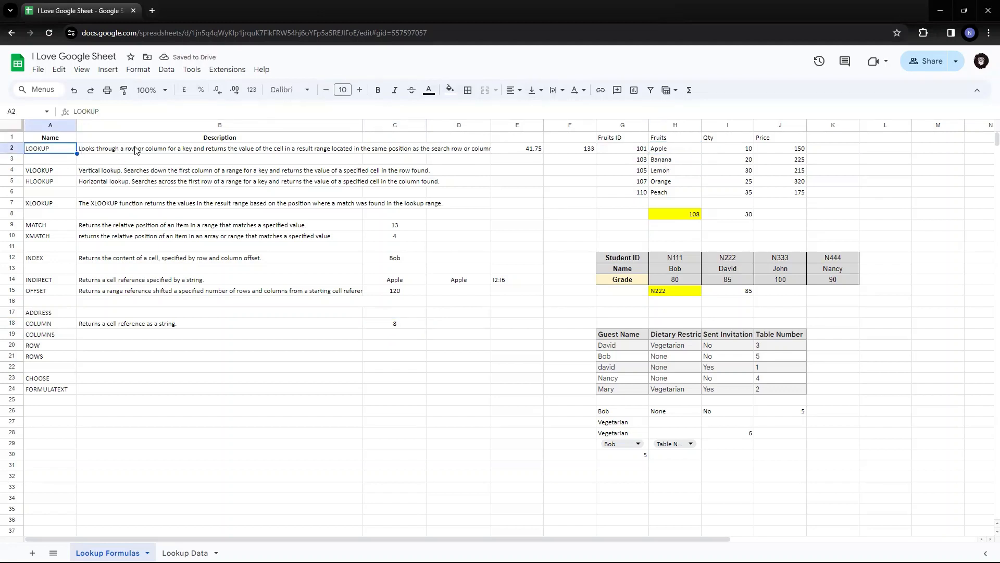
left_click(412, 151)
left_click(485, 151)
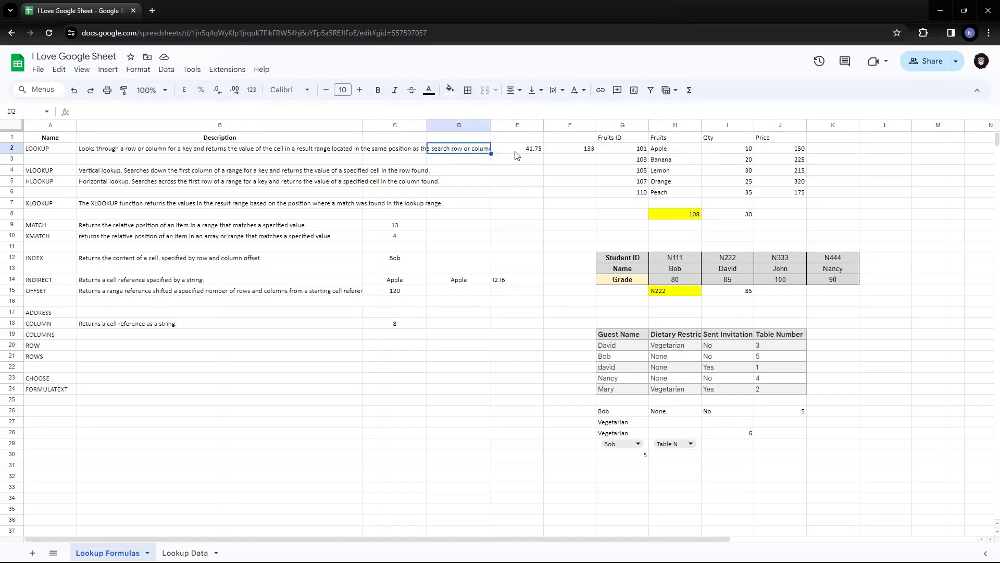
left_click(521, 150)
left_click(578, 150)
left_click(625, 150)
left_click(679, 151)
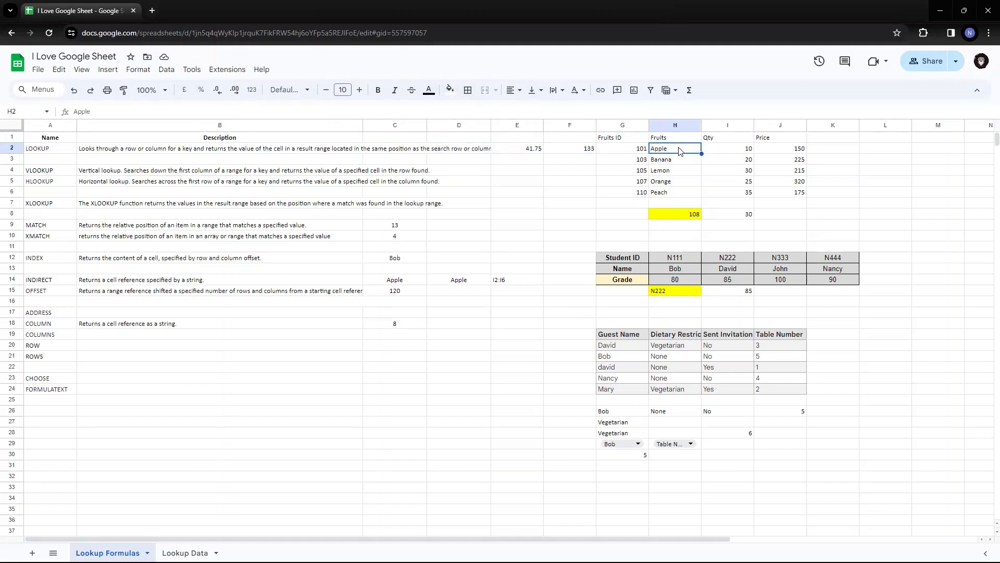
left_click(408, 323)
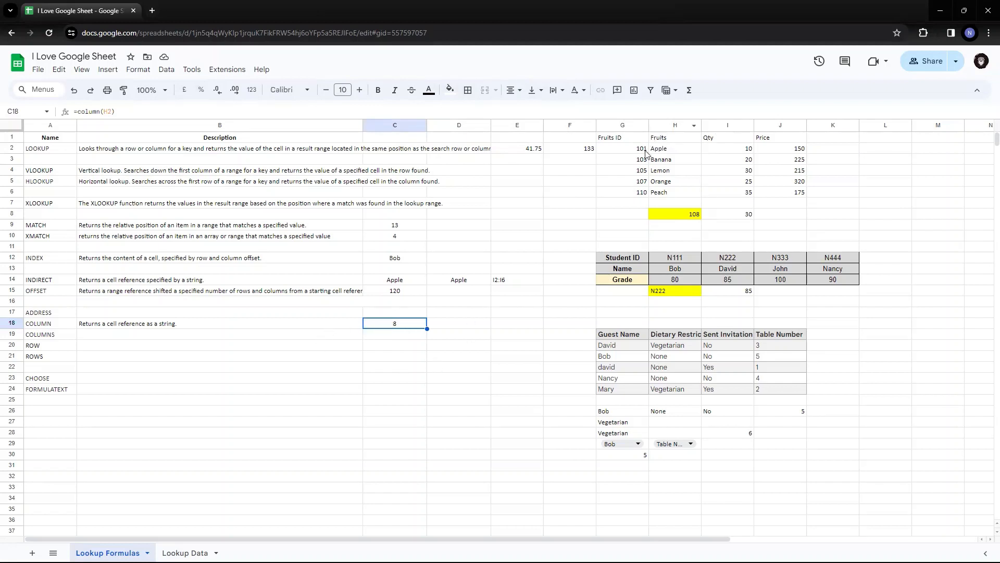
left_click_drag(669, 151, 672, 192)
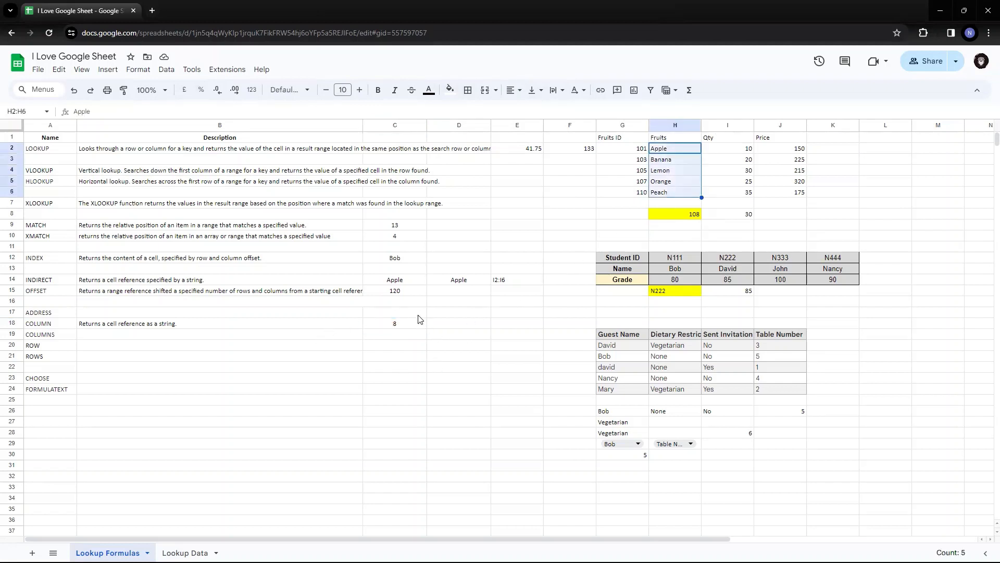
Step: Change the cell reference in C18's COLUMN formula to A2
left_click(397, 323)
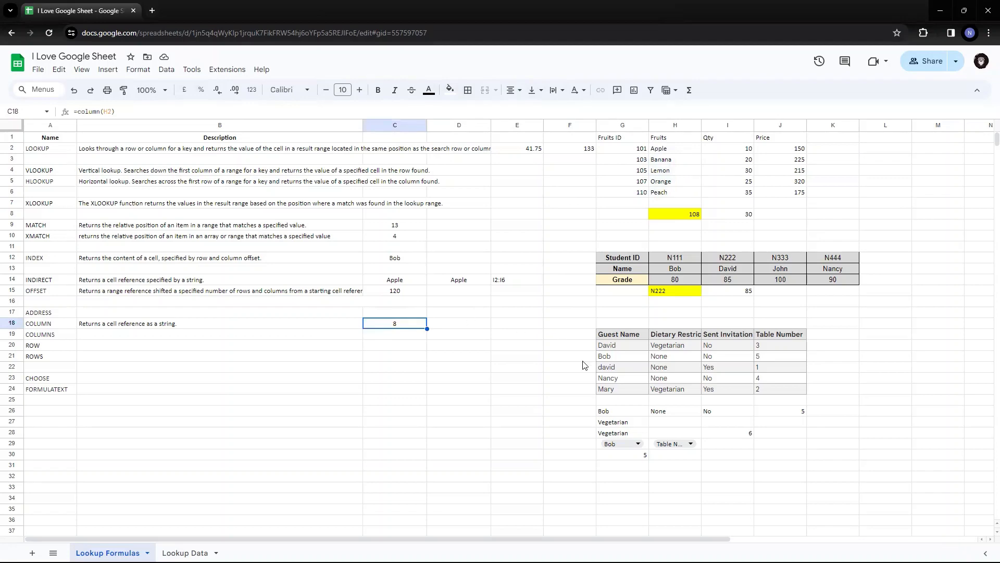
key("F1")
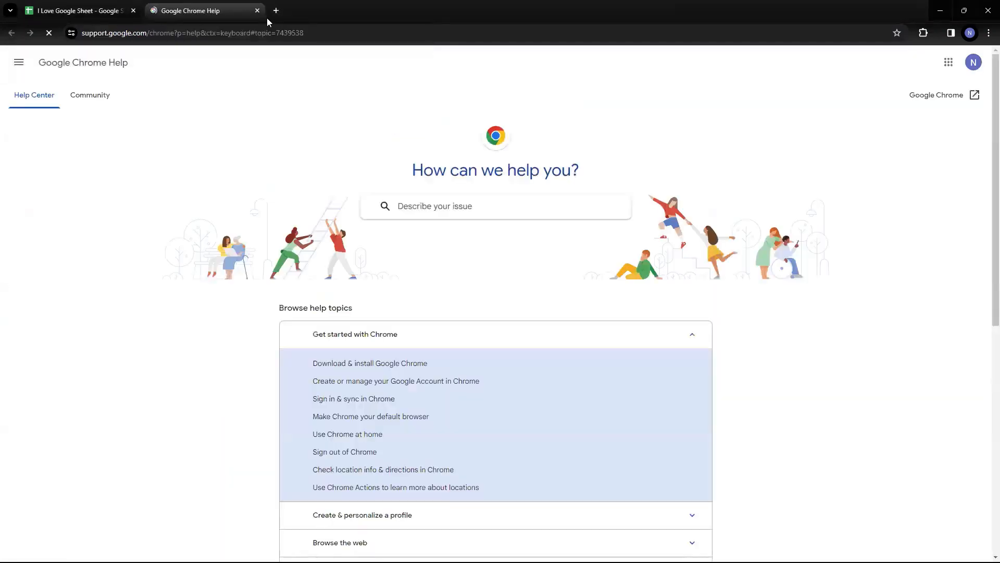
left_click(257, 10)
key("F2")
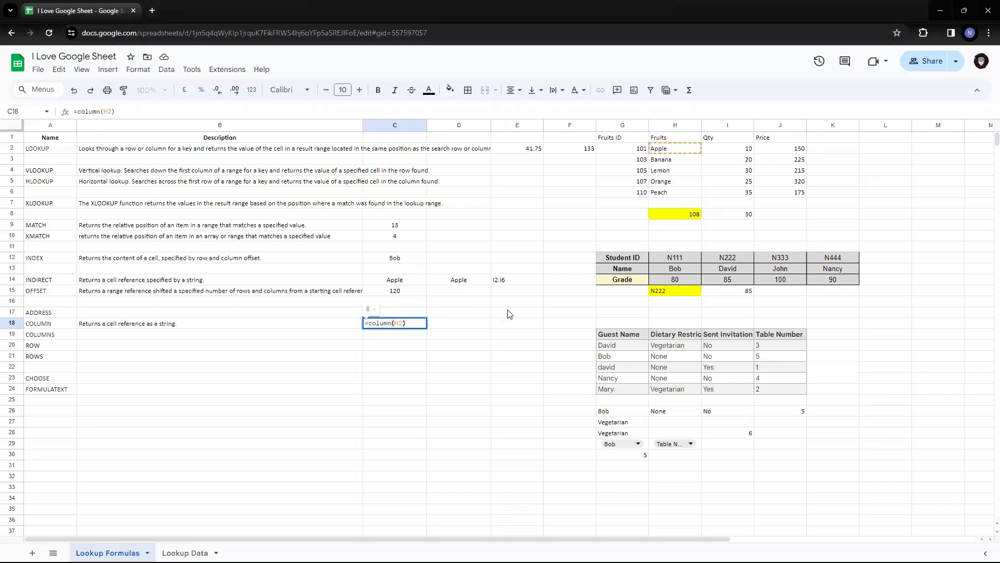
key("BackSpace")
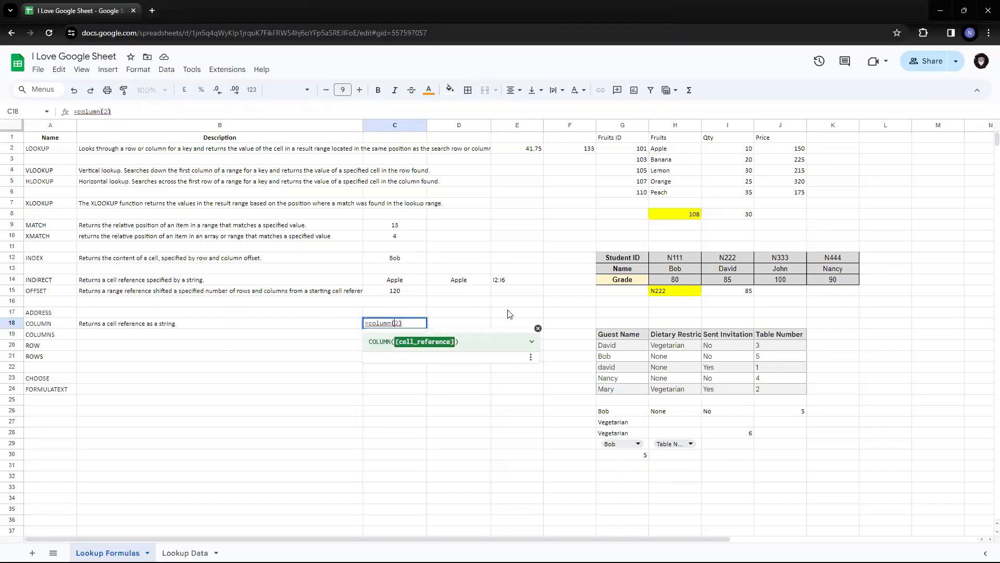
type("A")
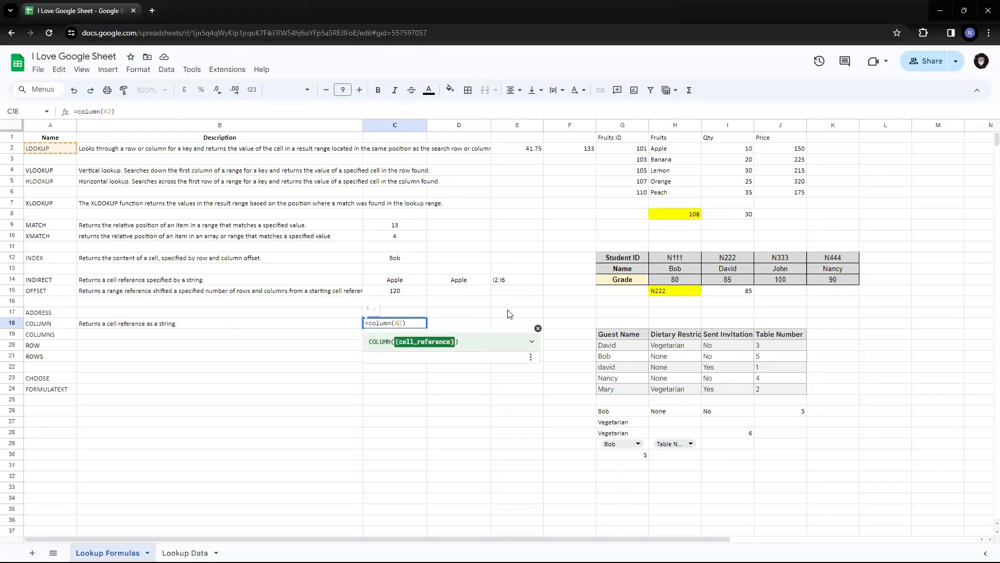
key("Return")
key("Up")
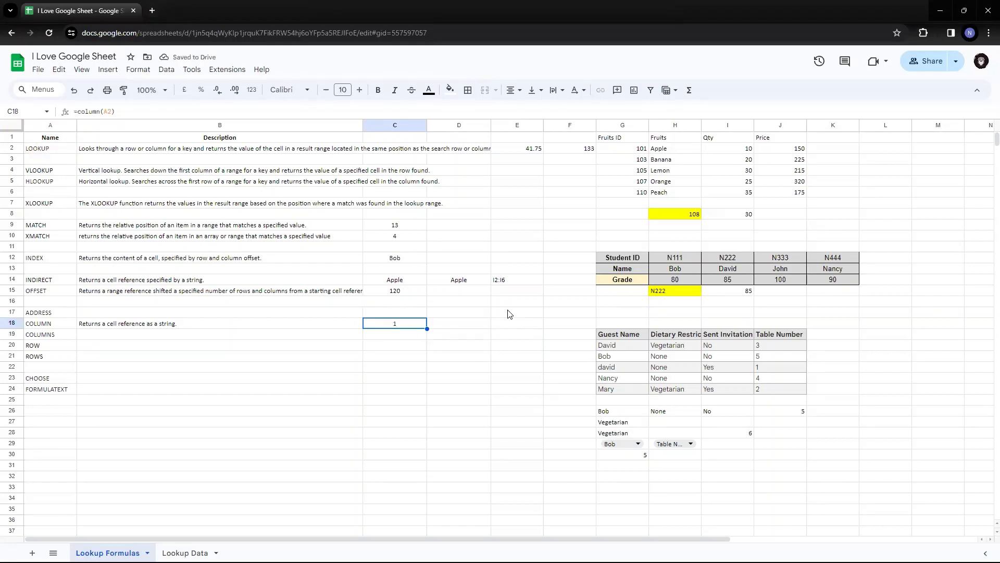
key("Left")
key("Right")
left_click(48, 125)
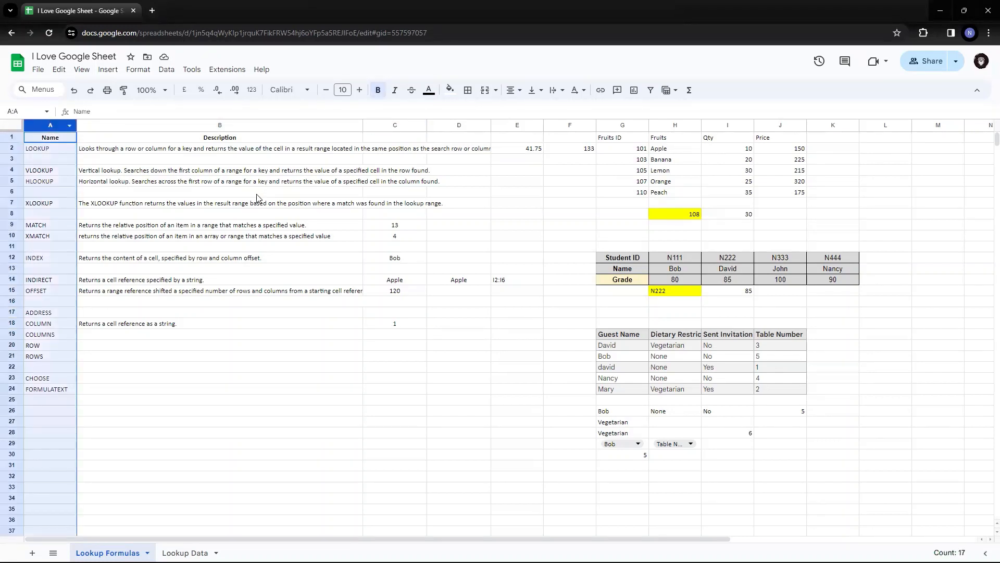
left_click(282, 313)
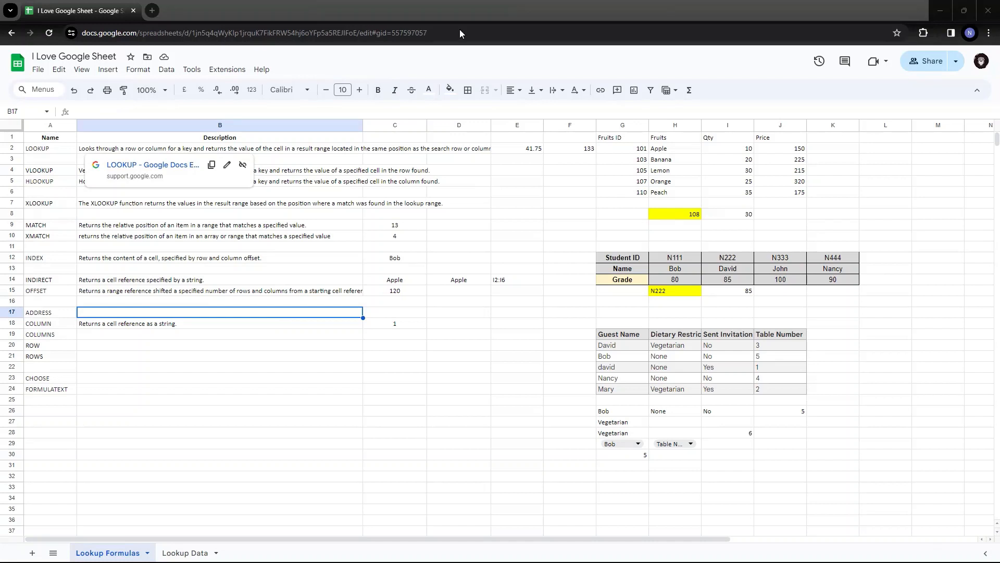
Step: Enter the formula =column(H13:K13) in cell D18, referencing the names row of the student table
left_click(443, 327)
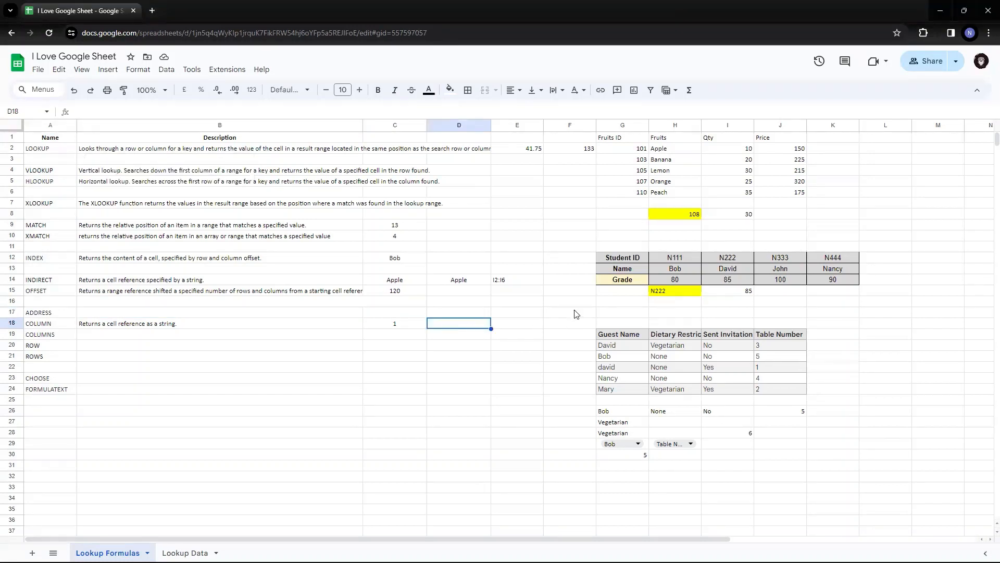
type("=colum")
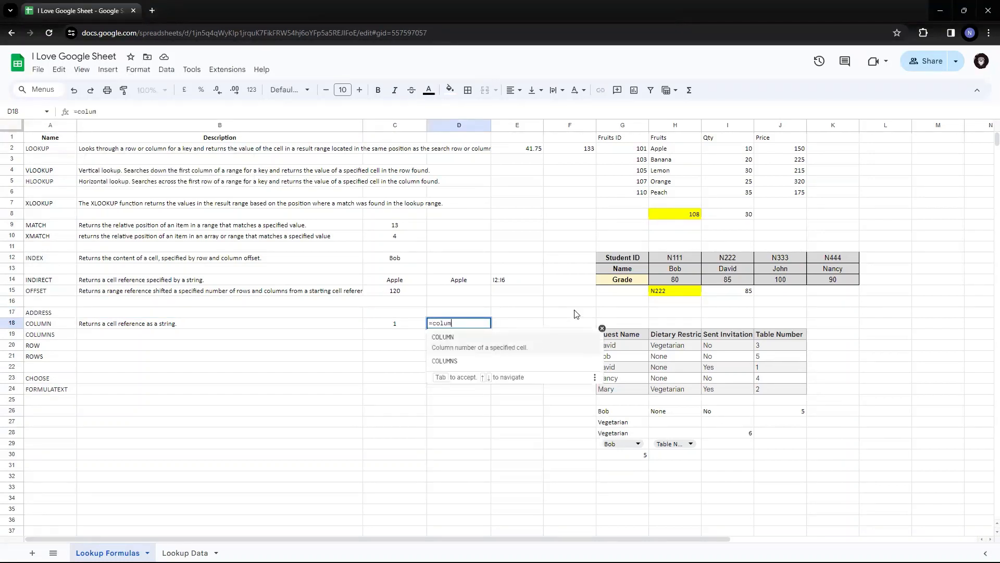
type("n(")
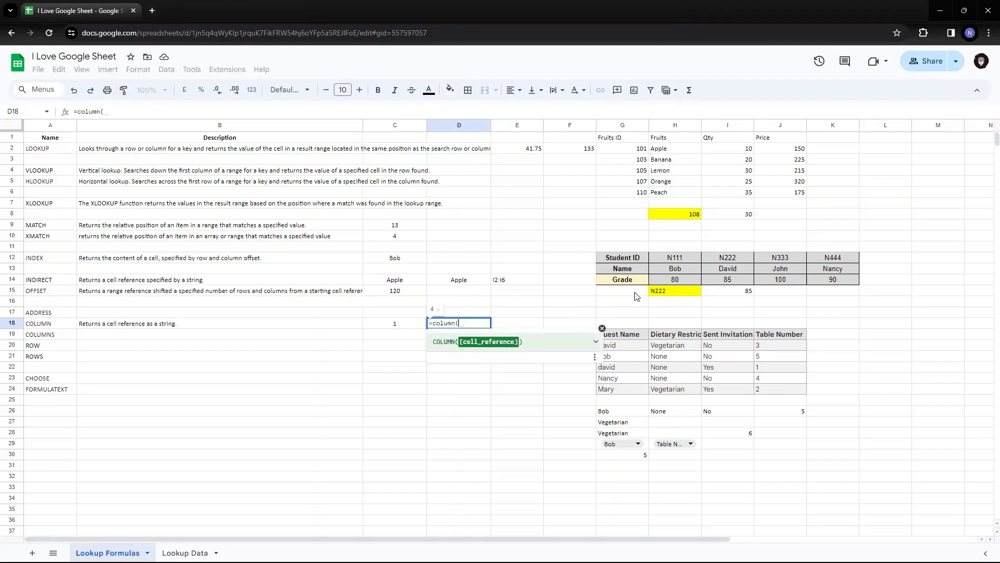
left_click_drag(675, 270, 831, 269)
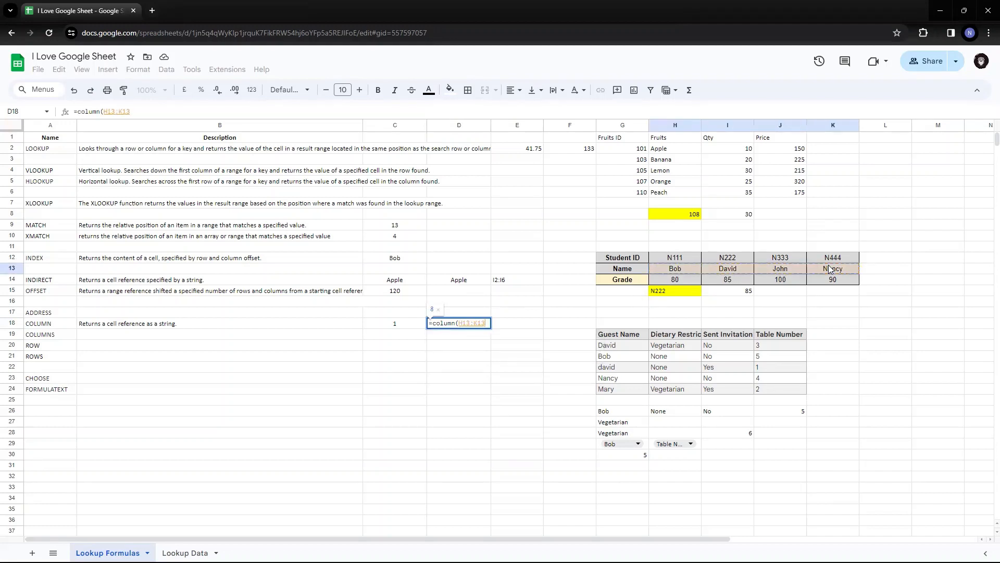
type(")")
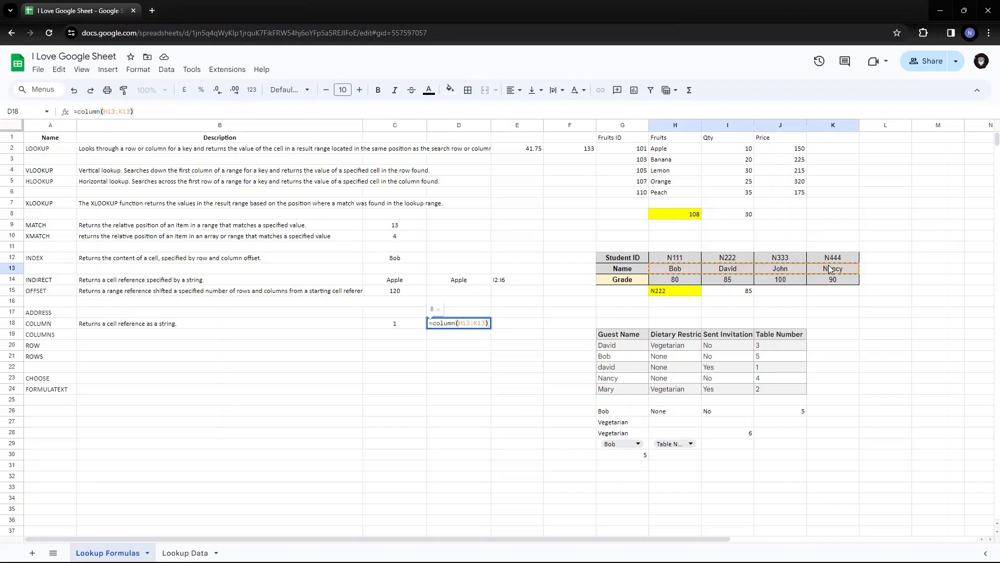
key("Return")
key("Escape")
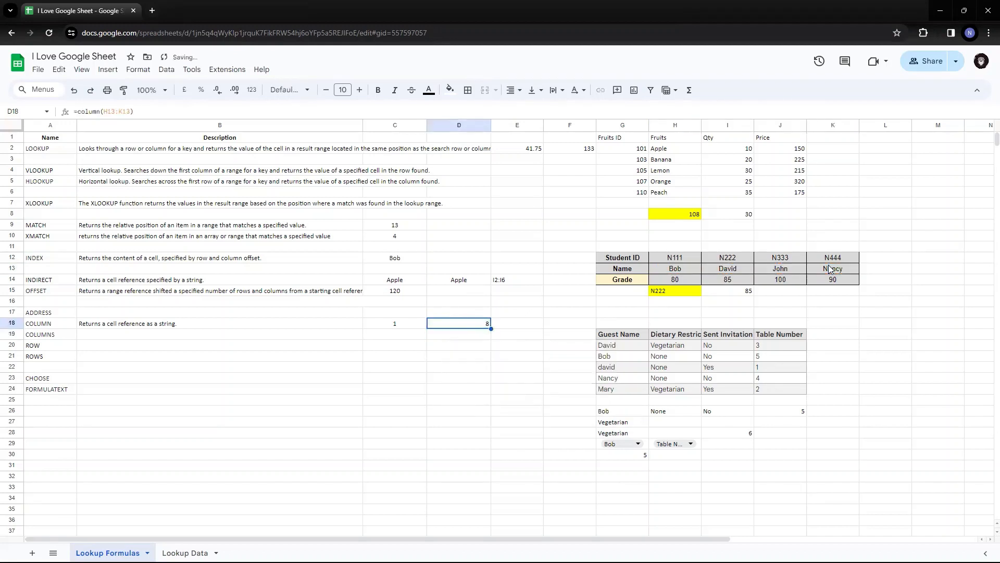
Step: Check which column the first name in the student table, cell H13, sits in and compare it with the result in D18
key("Right")
key("Right")
key("Right")
key("Up")
key("Up")
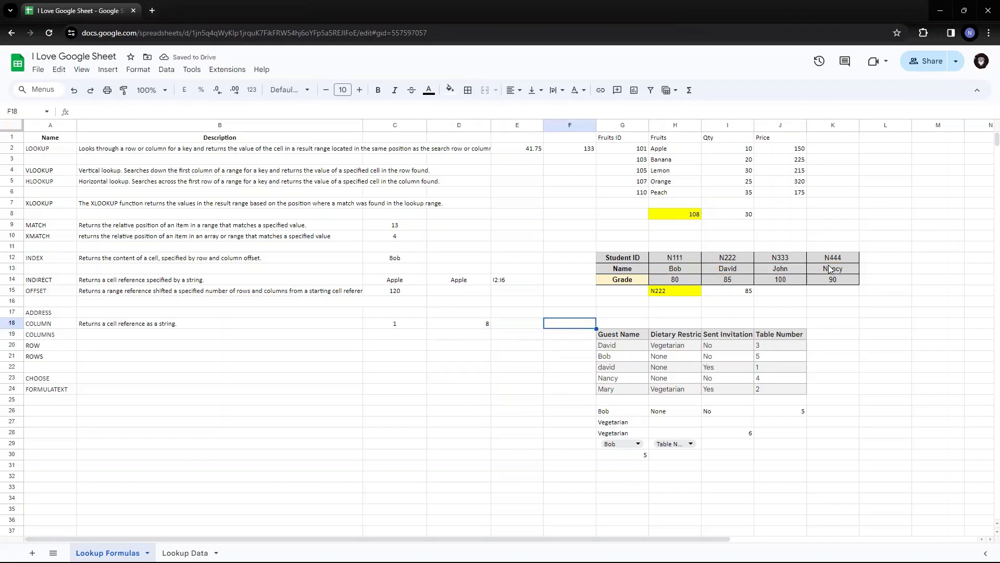
key("Up")
key("Up")
key("Up")
key("Right")
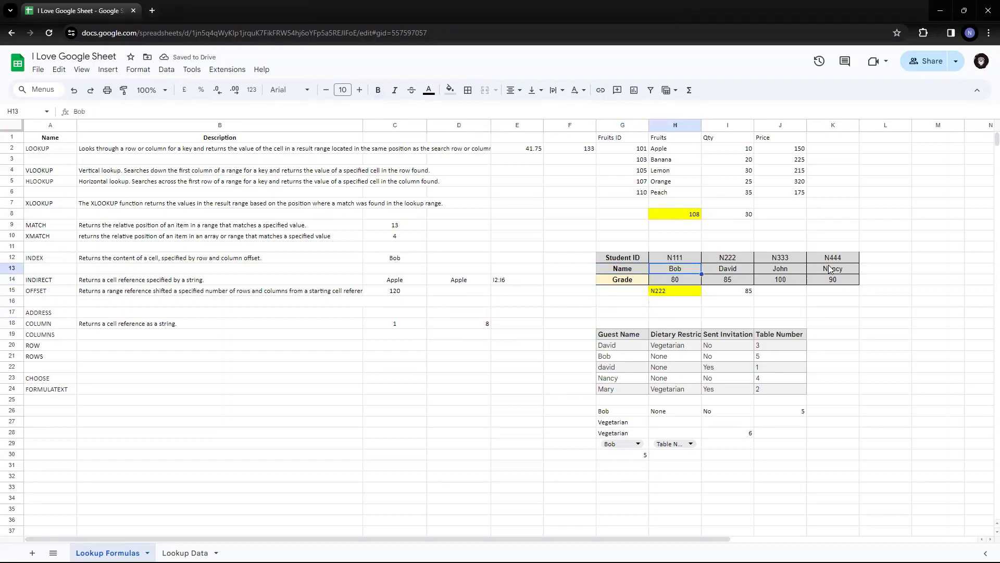
key("Left")
key("Left")
key("Left")
key("Left")
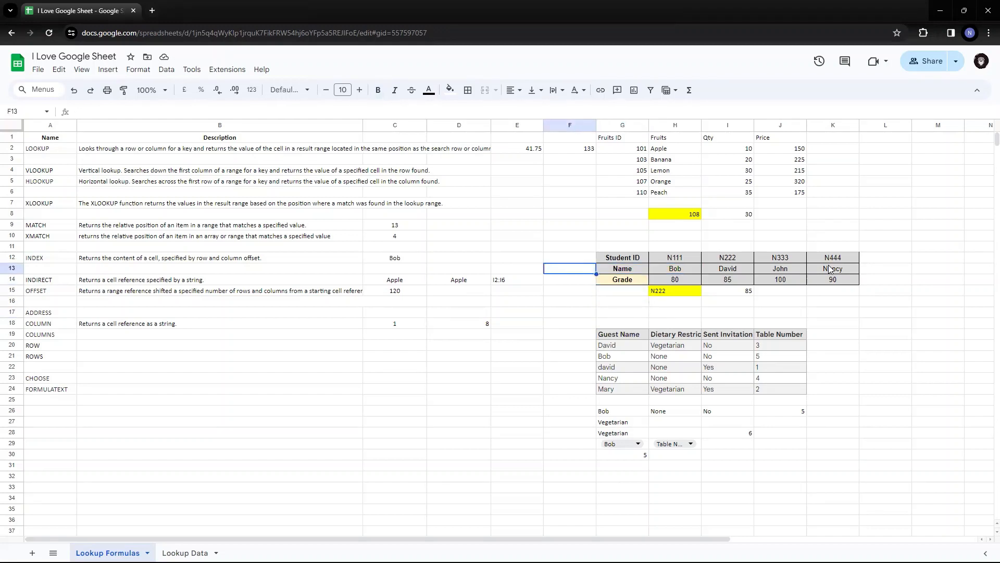
key("Down")
key("Down")
key("Down")
key("Down")
key("Down")
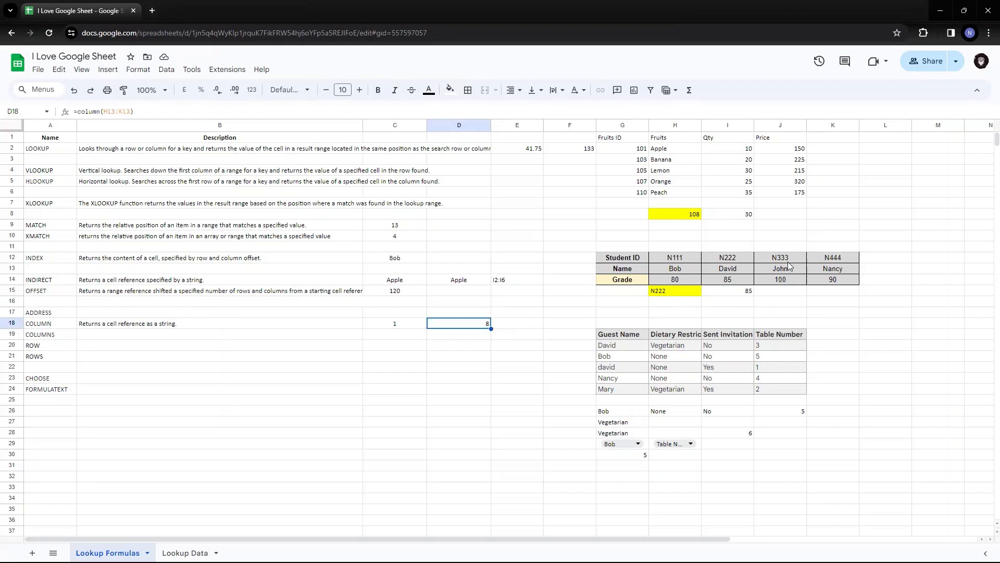
Step: Review the range H13:K13 and inspect the start of its reference in D18's COLUMN formula without changing it
left_click_drag(688, 271, 839, 272)
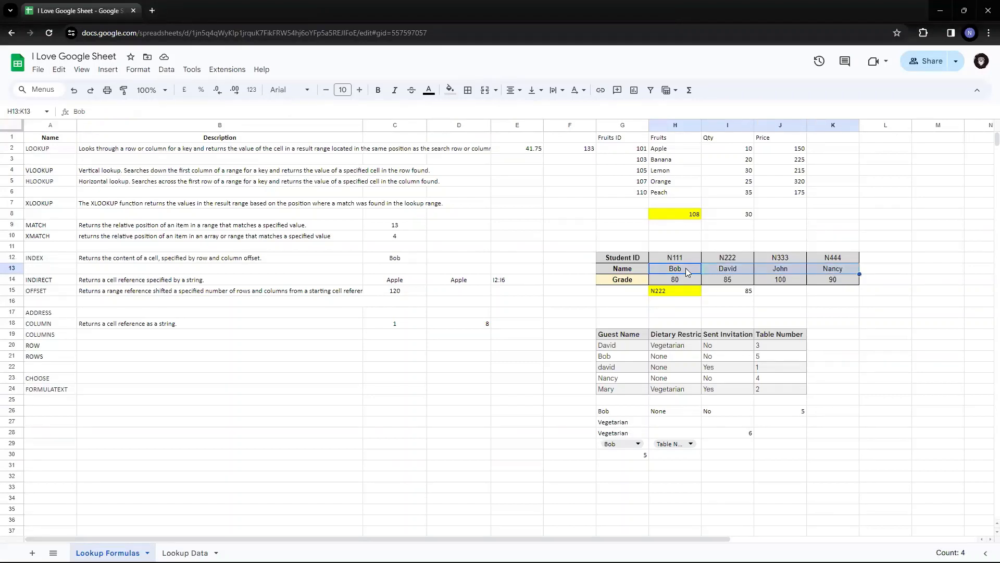
left_click(464, 325)
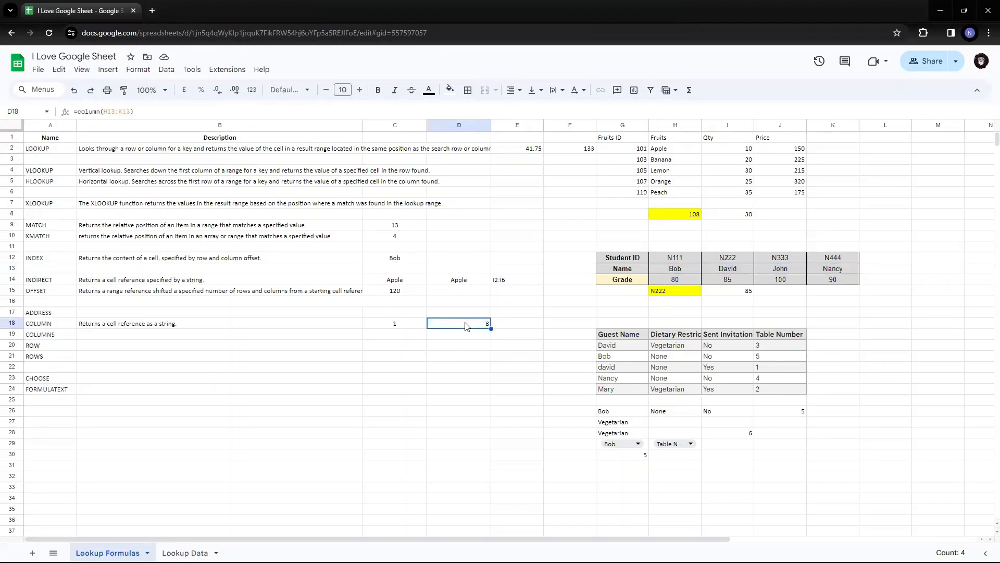
key("F2")
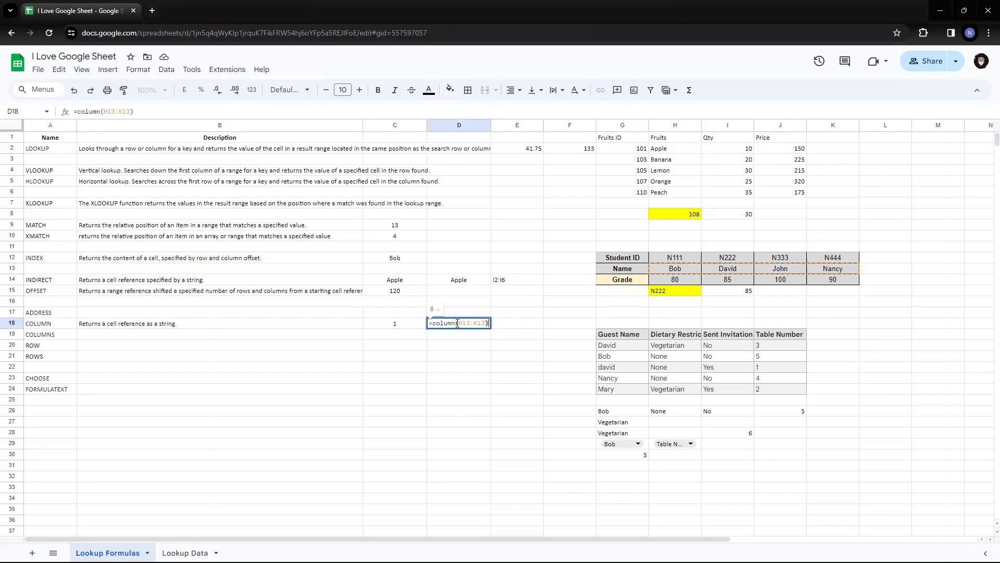
left_click_drag(456, 324, 463, 324)
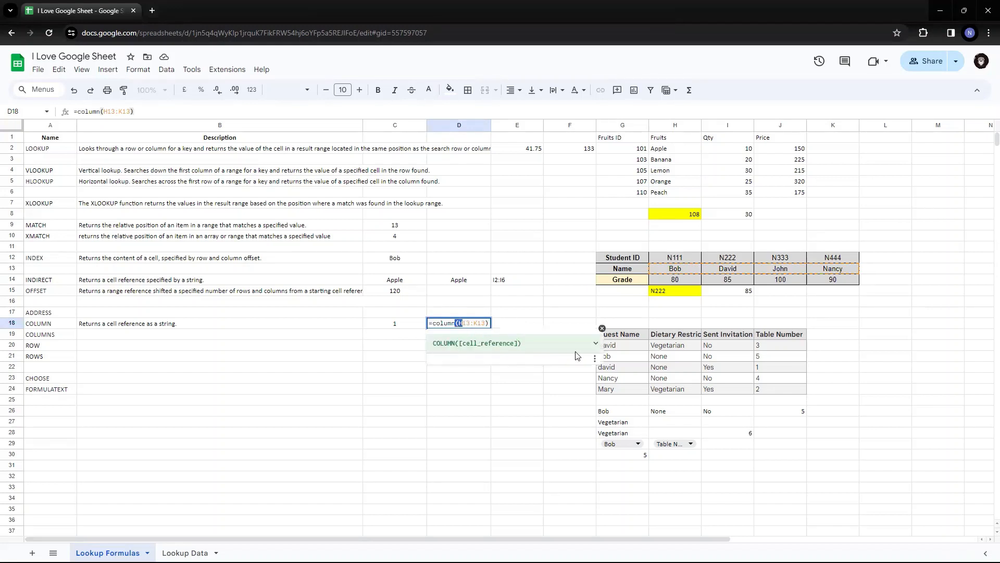
key("Escape")
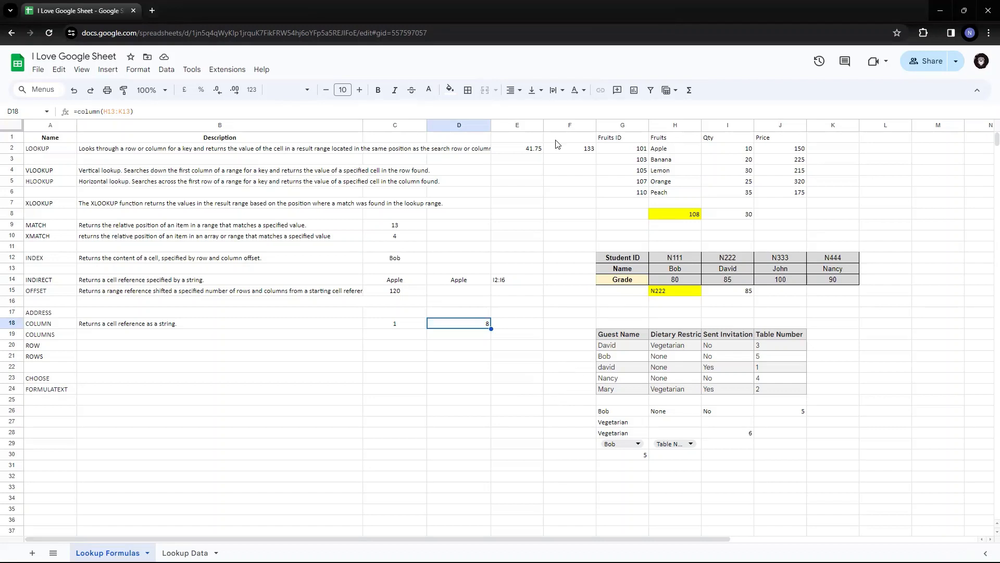
Step: Set the text colour of the COLUMNS description in cell B19 to black
left_click(501, 3)
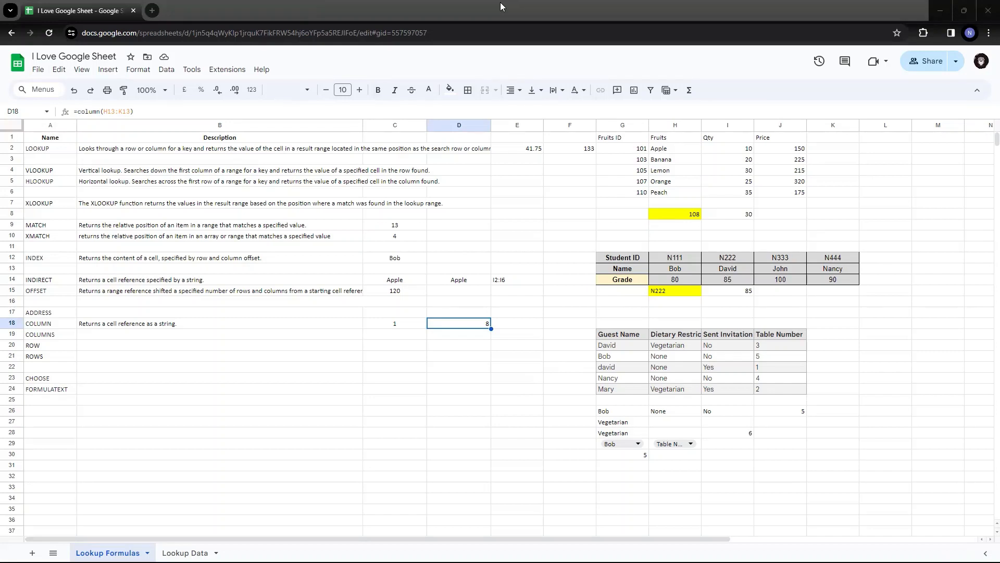
left_click(566, 230)
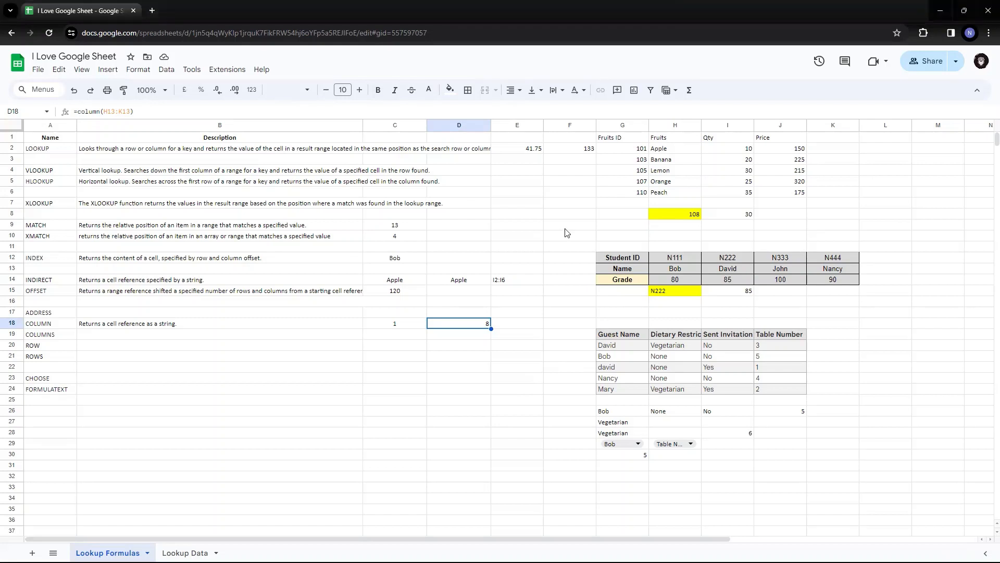
key("Left")
key("Left")
key("Down")
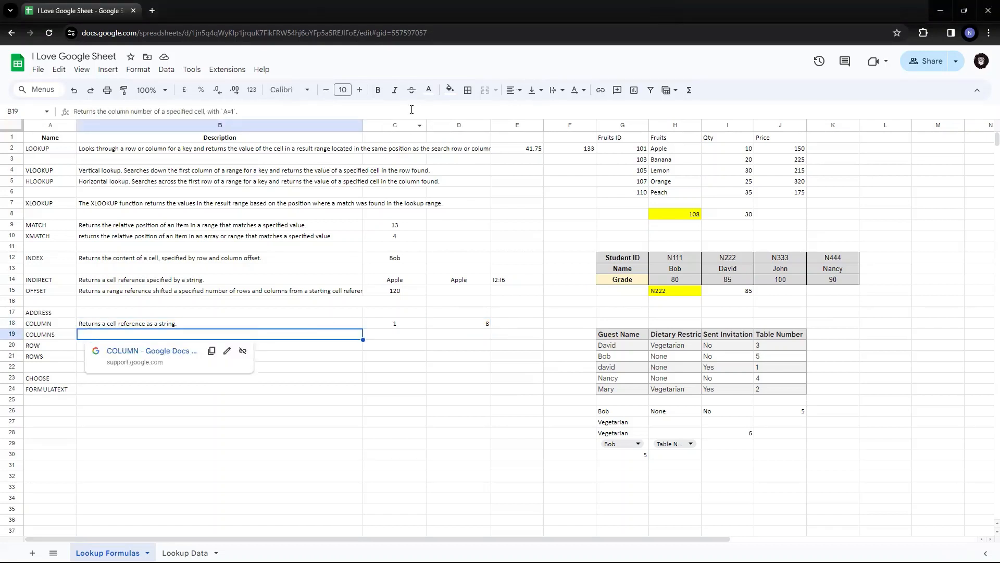
left_click(429, 90)
left_click(436, 124)
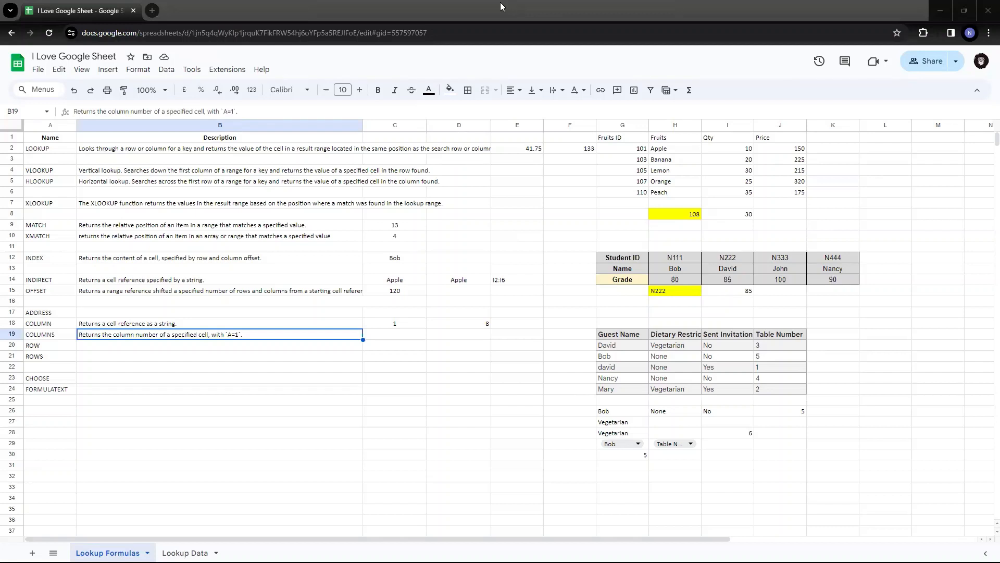
Step: Enter the formula =COLUMNS(H13:K13) in cell C19, referencing the names row of the student table
key("Tab")
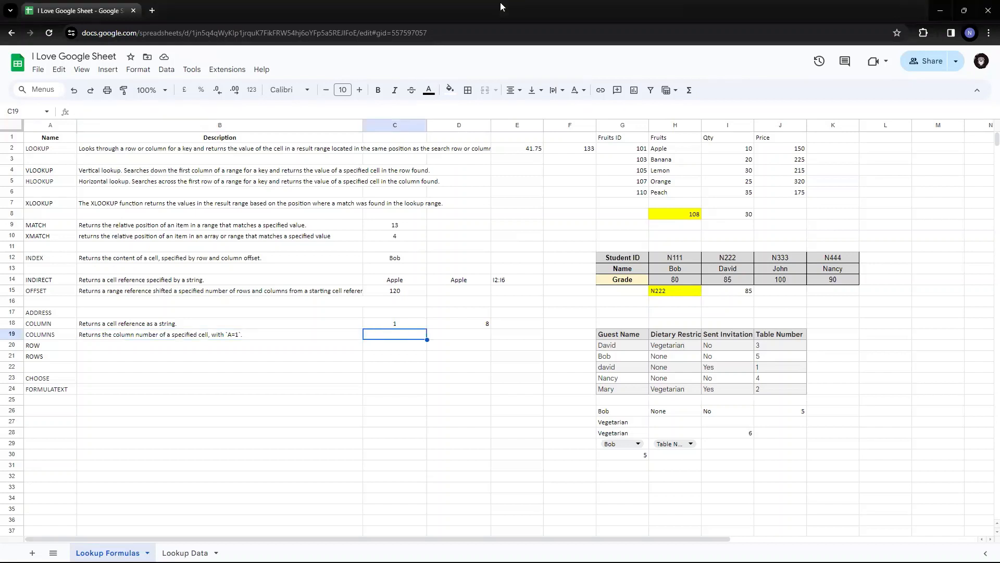
type("=columns")
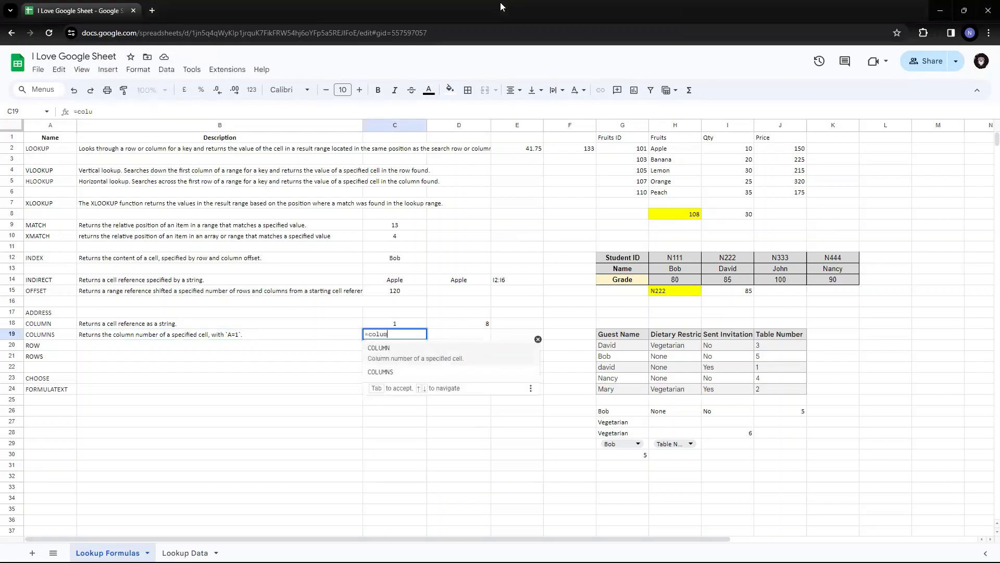
key("Tab")
key("Up")
key("Up")
key("Up")
key("Up")
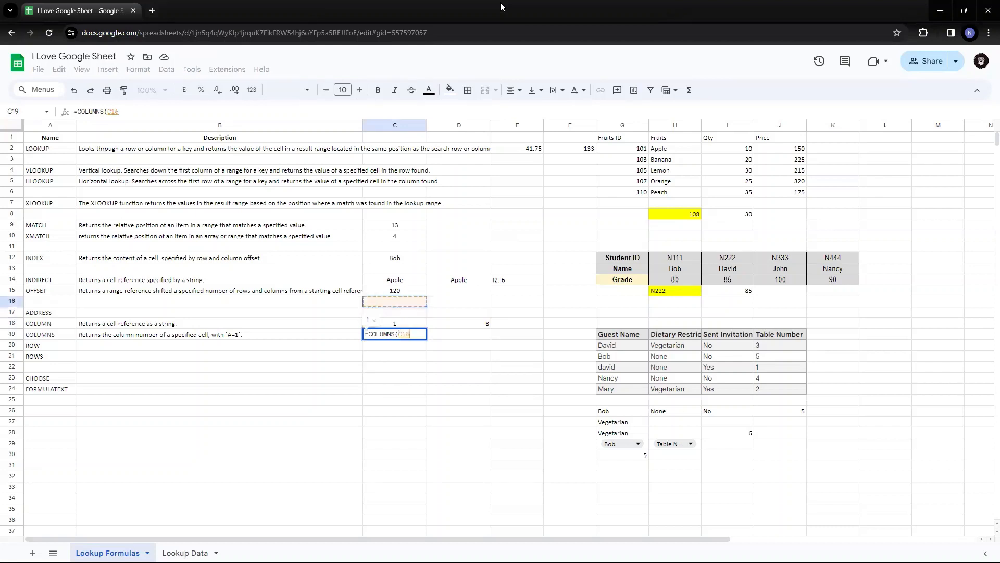
key("Right")
key("Right")
key("Right")
key("Right")
key("Right")
key("Up")
key("Up")
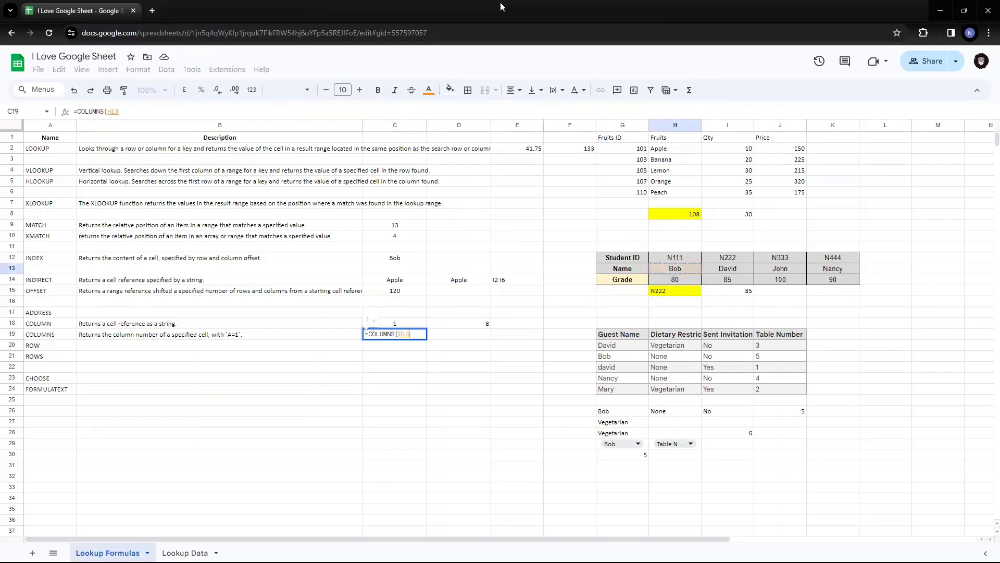
key("shift+Right")
key("shift+Right")
key("shift+Right")
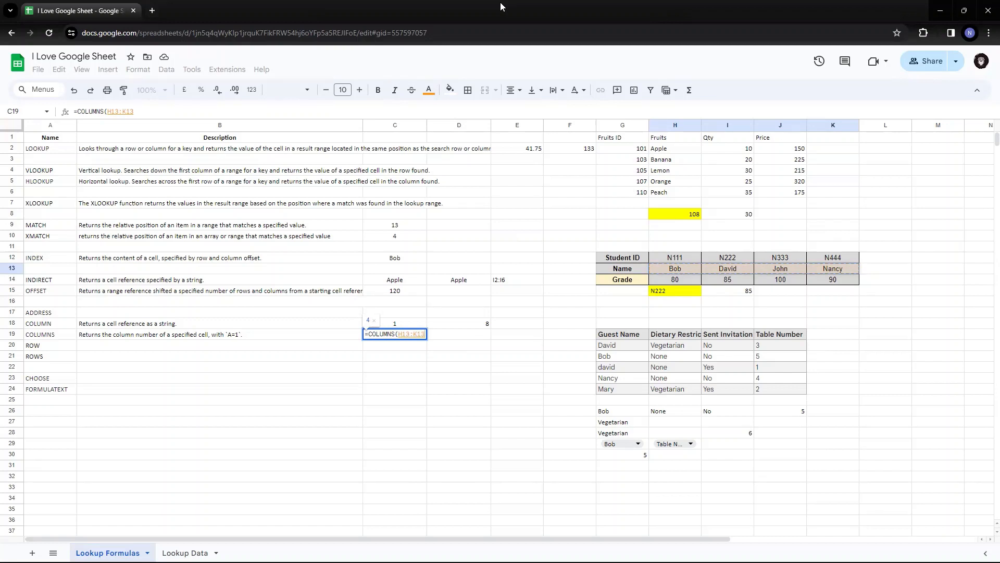
type(")")
key("Return")
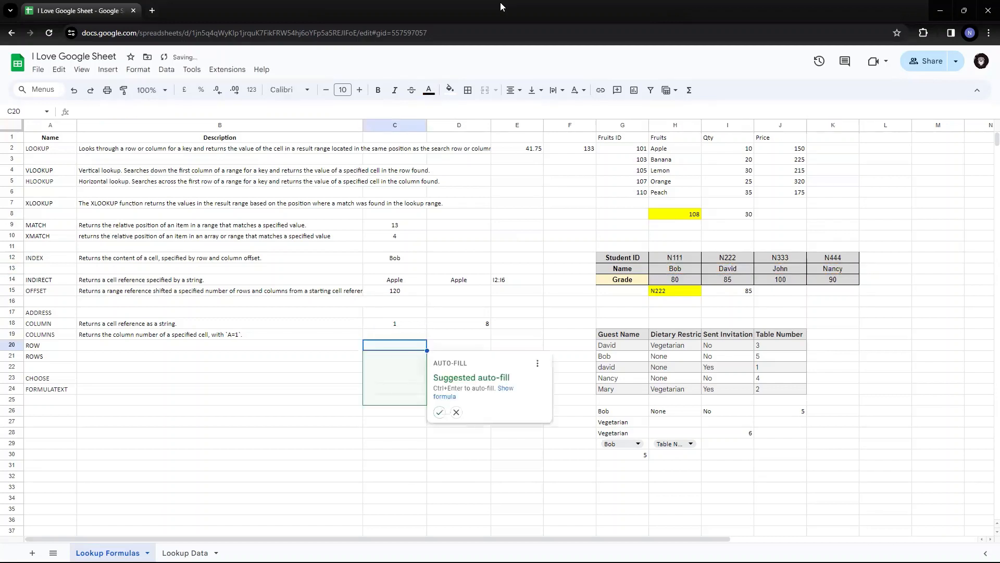
Step: Examine the range reference in C19's COLUMNS formula and compare it with the COLUMN formula in C18
key("Up")
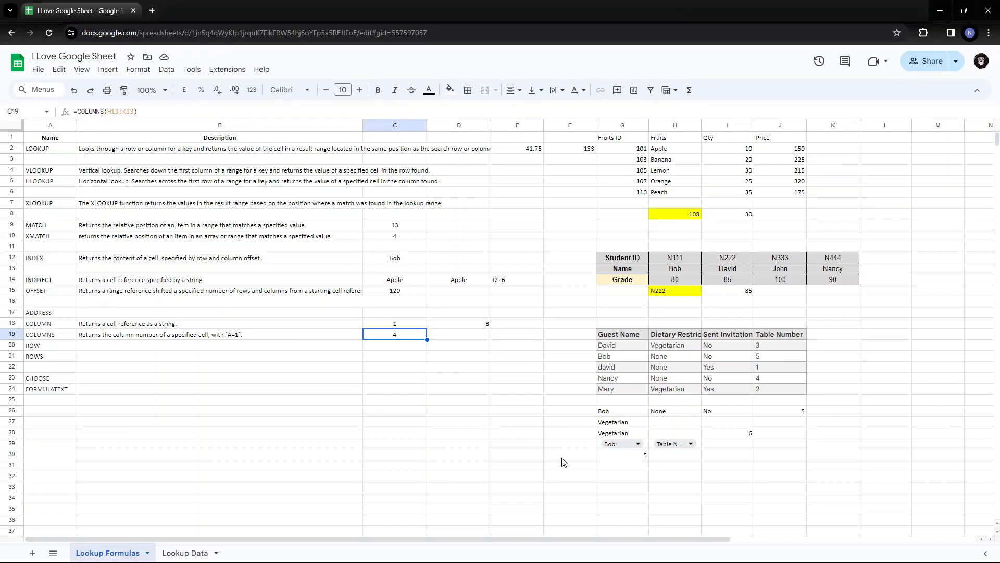
key("F2")
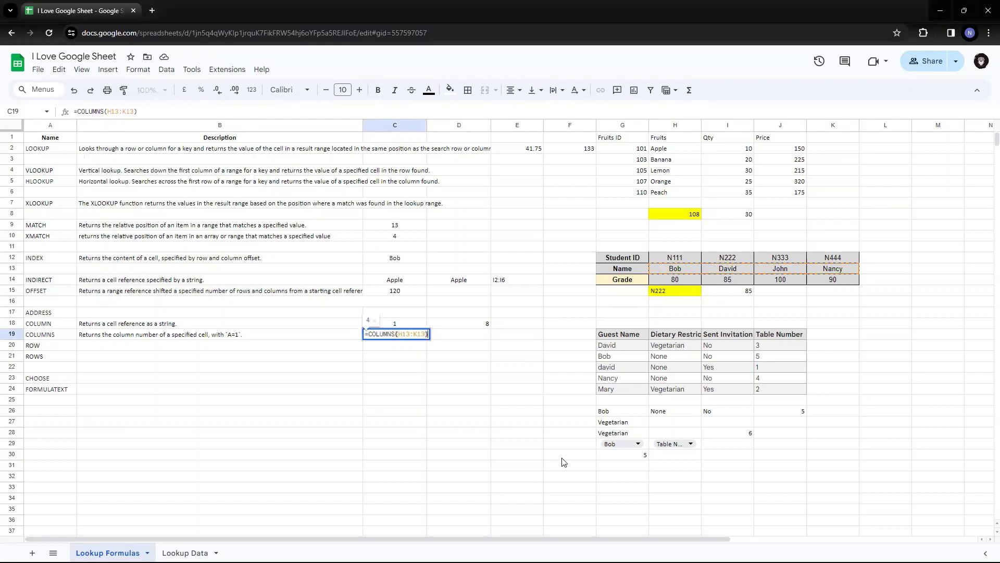
key("Left")
key("Left")
key("shift+Left")
key("shift+Left")
key("shift+Left")
key("shift+Left")
key("shift+Left")
key("shift+Left")
key("shift+Left")
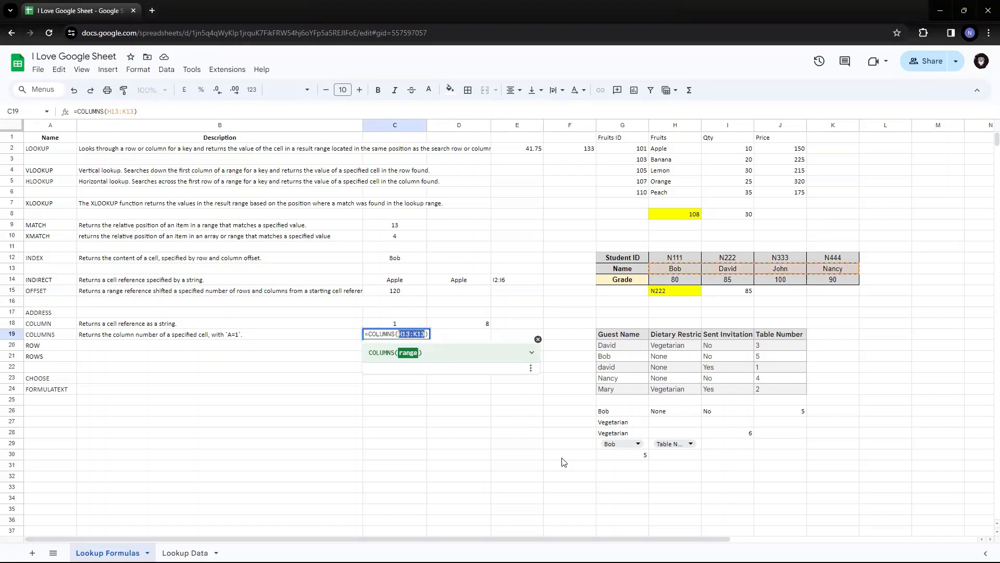
key("Left")
key("Left")
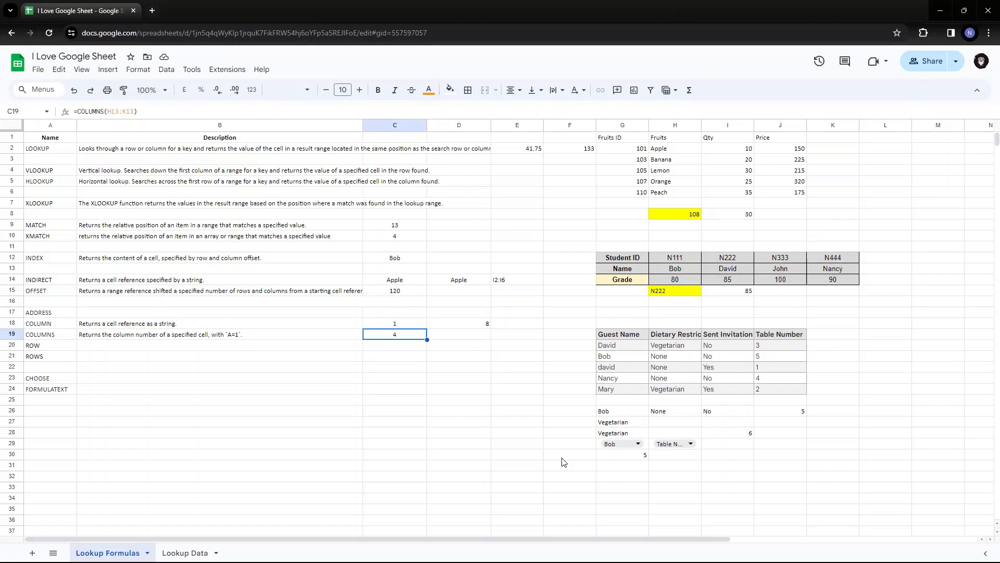
key("Return")
key("Up")
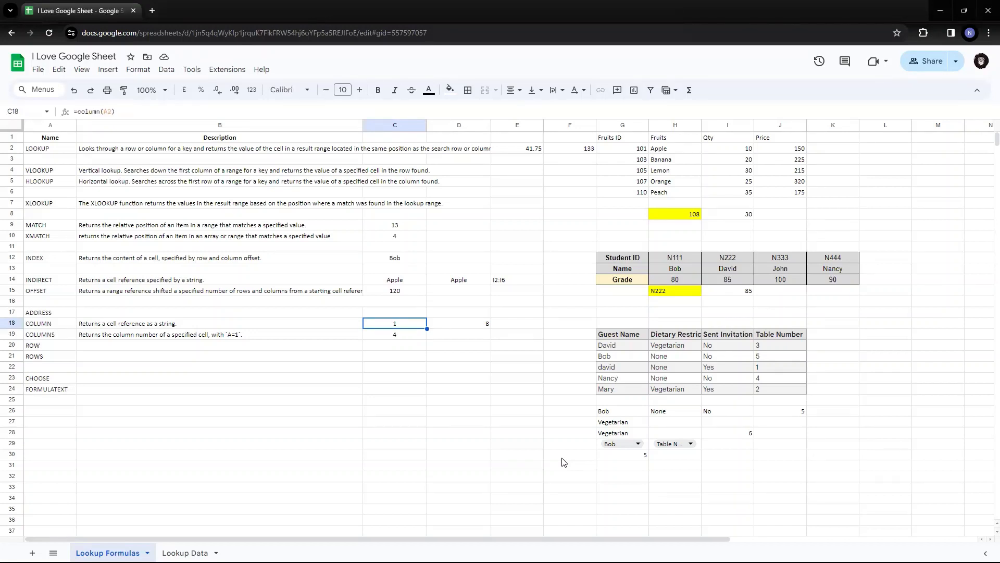
key("Down")
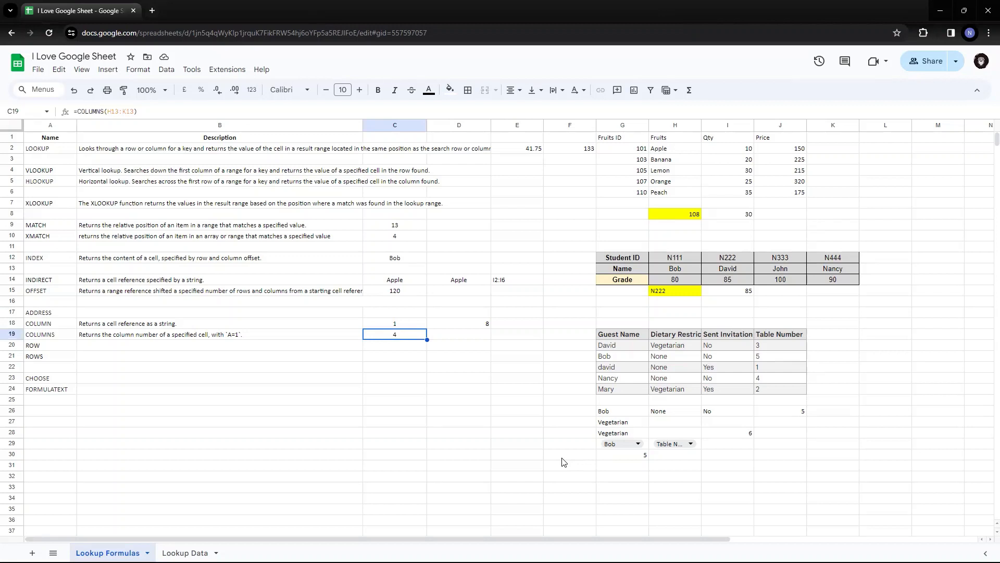
Step: Set the text colour of the ROW description in cell B20 to black
key("Left")
key("Left")
key("Right")
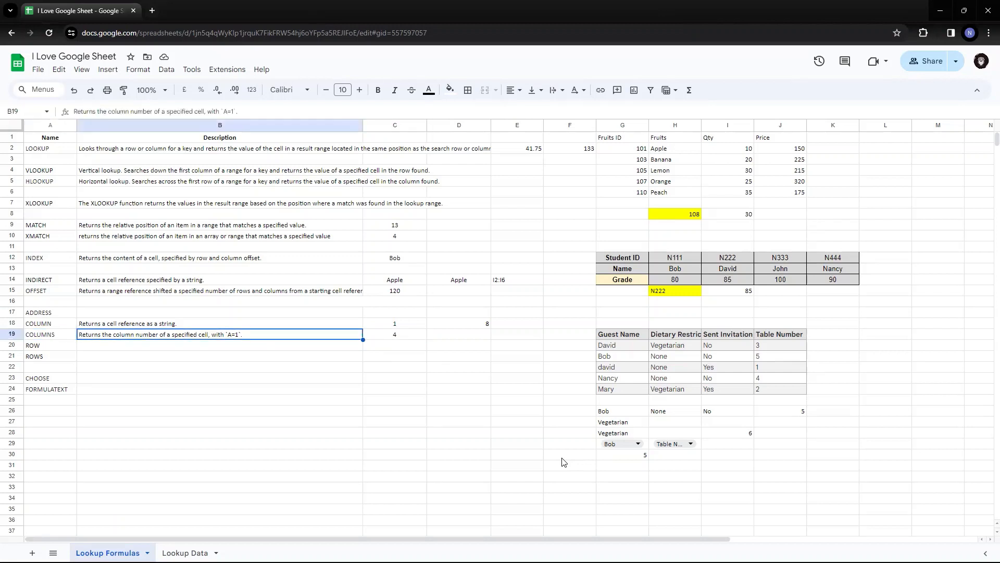
key("Down")
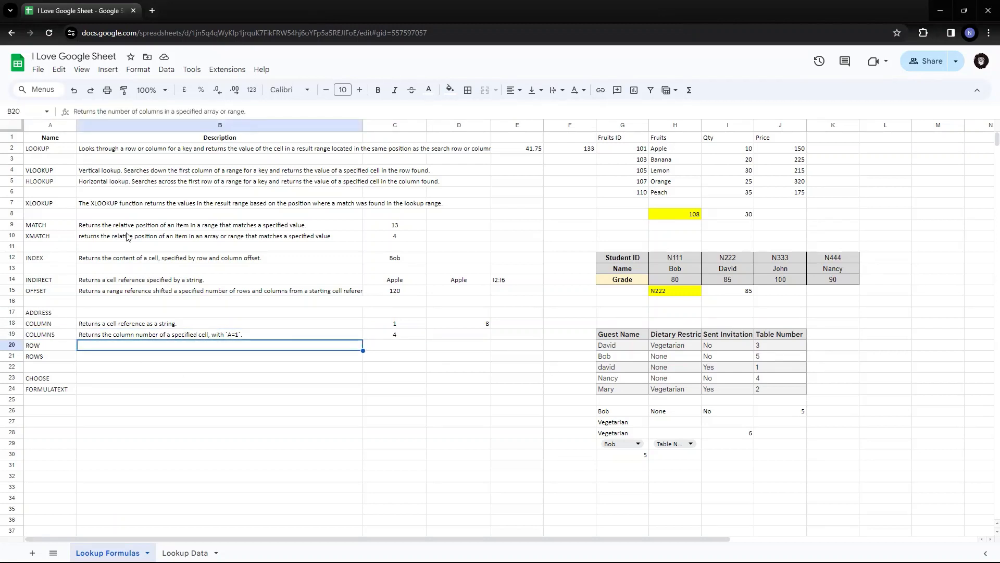
left_click(500, 3)
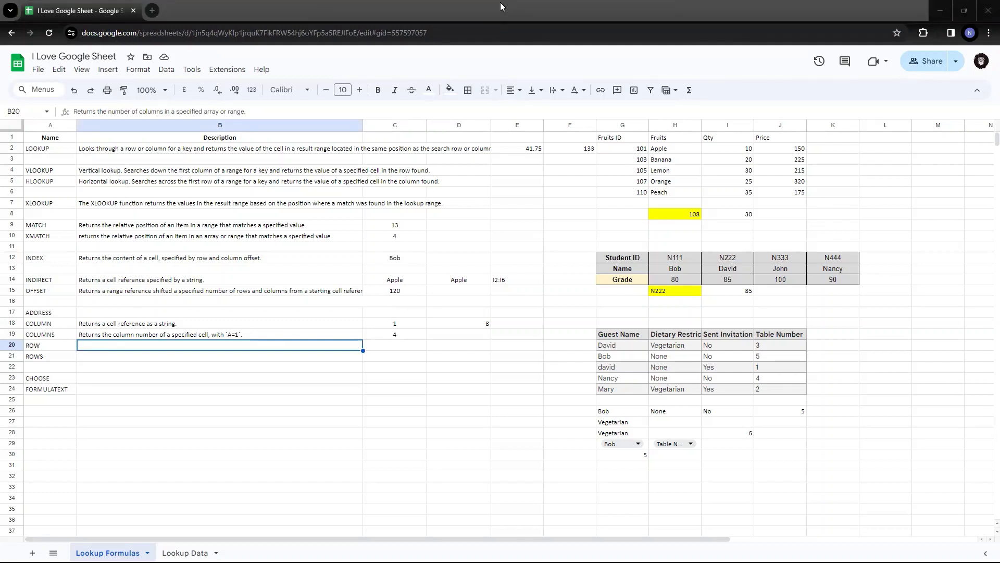
left_click(640, 78)
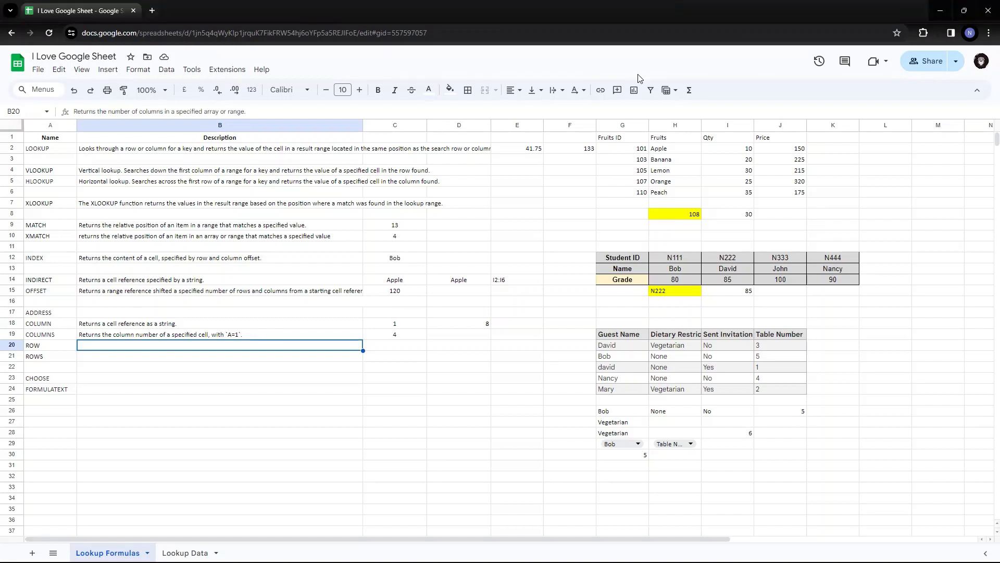
left_click(429, 89)
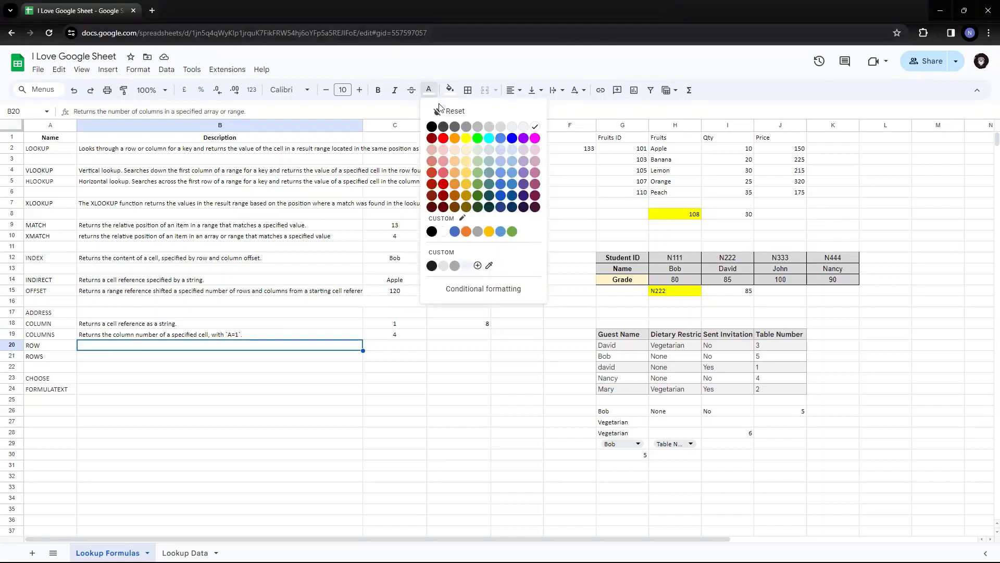
left_click(430, 127)
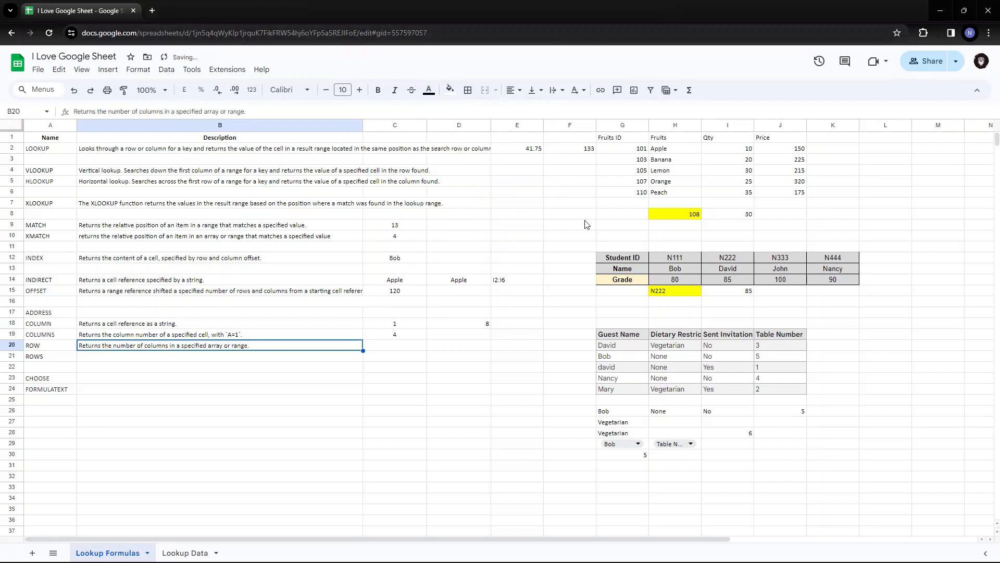
Step: Enter the formula =ROW(H2) in cell C20, referencing the Apple cell of the fruits table
key("Right")
type("=")
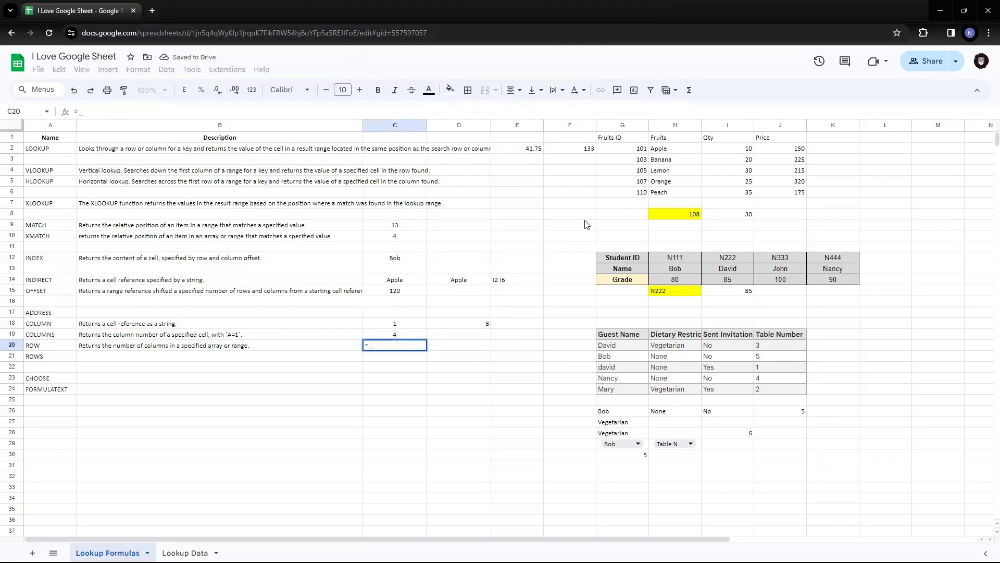
type("row")
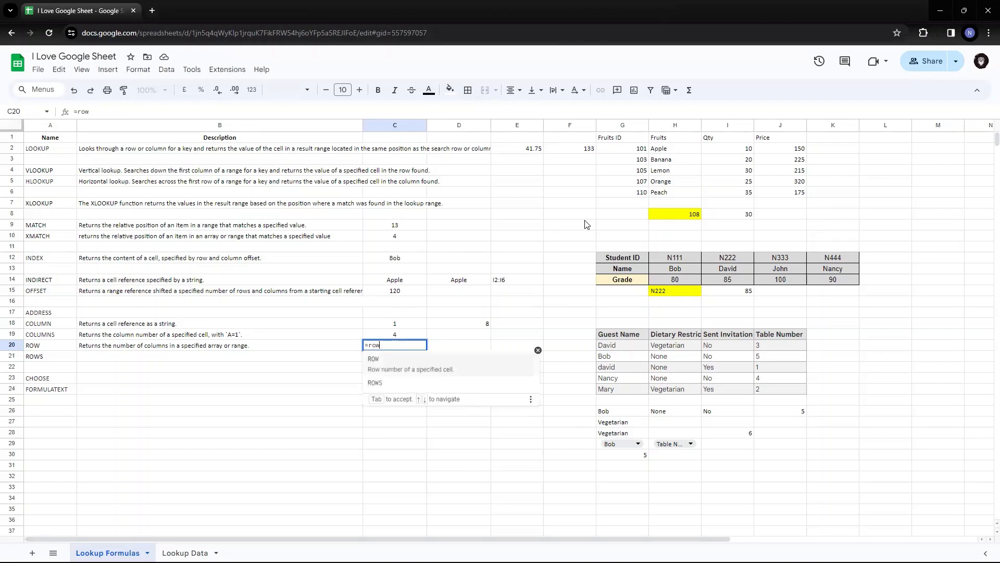
key("Tab")
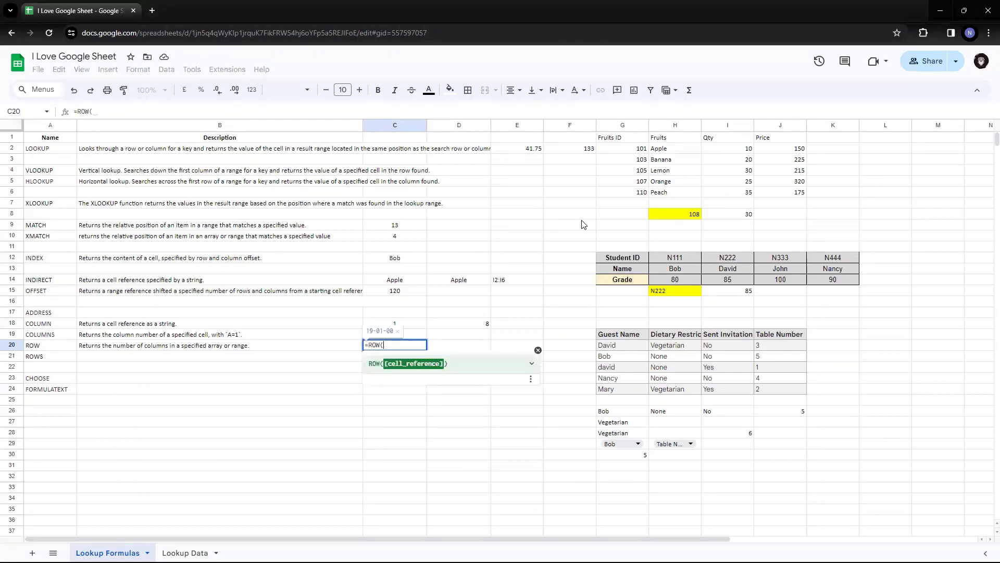
left_click(678, 150)
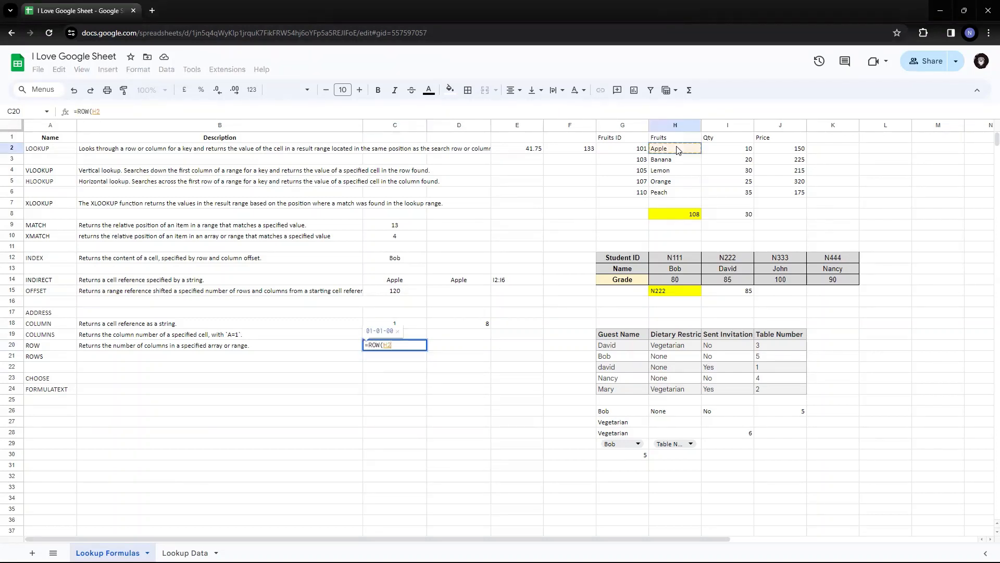
type(")")
key("Return")
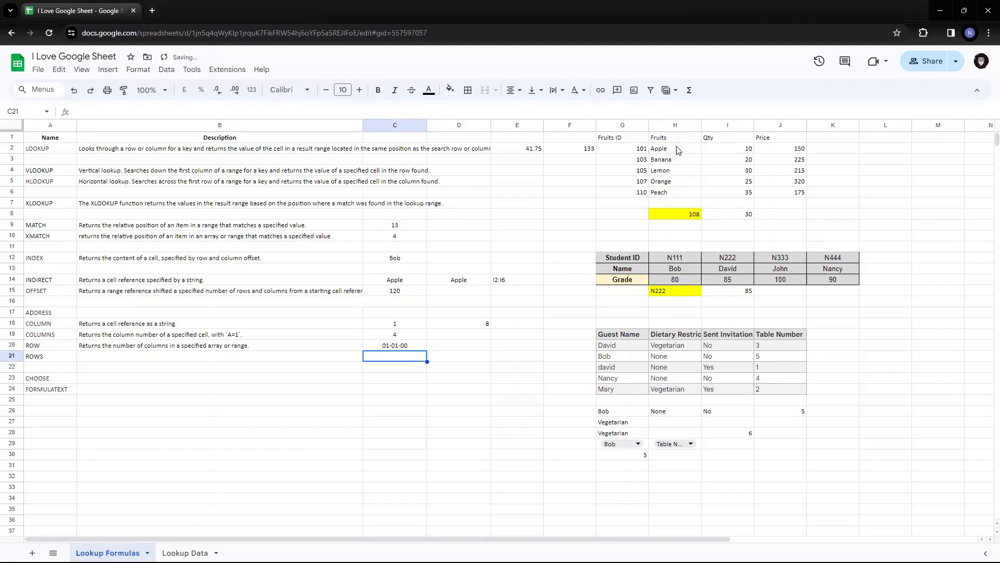
Step: Copy the number formatting of cell C19 onto the ROW formula cell C20
key("Up")
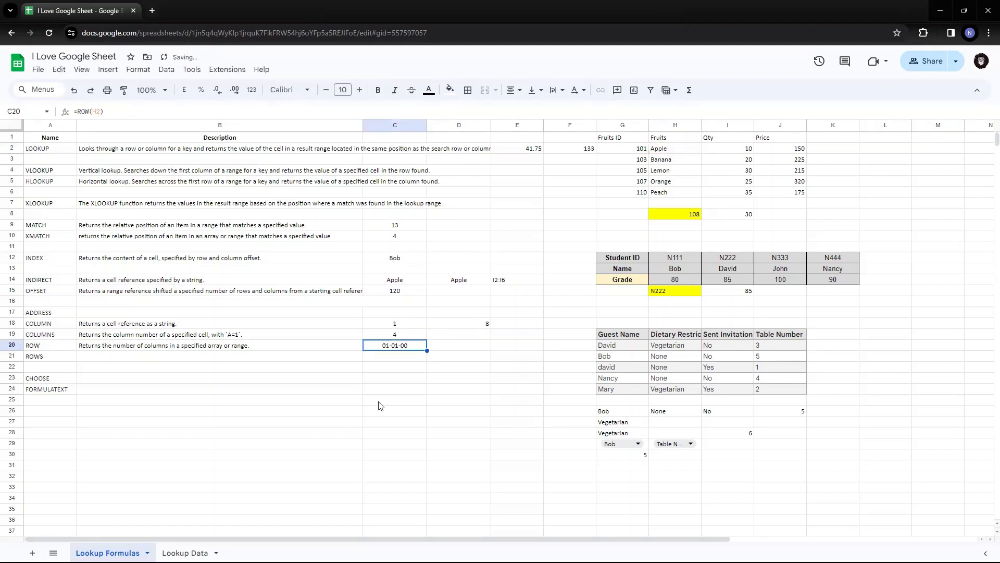
left_click(399, 334)
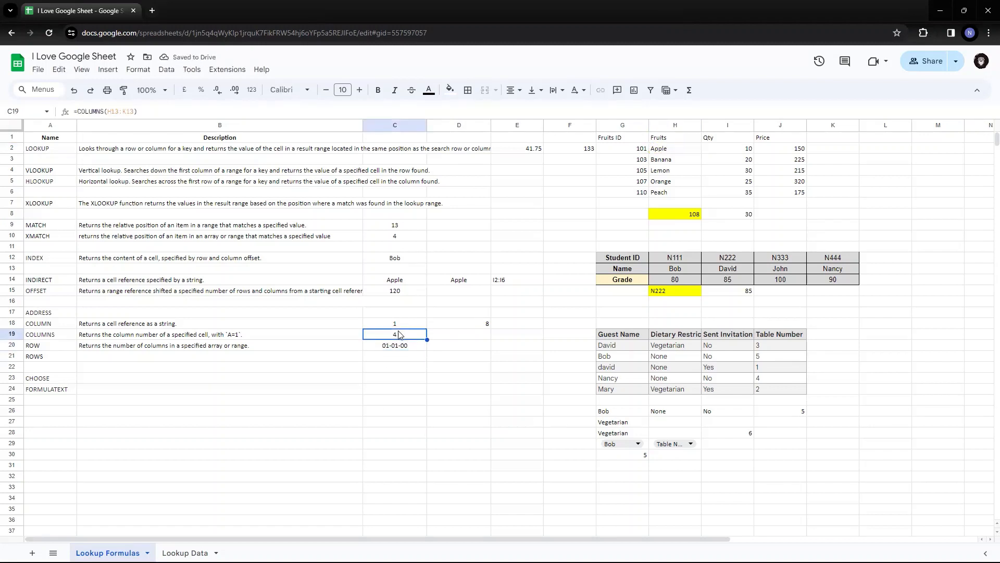
left_click(147, 91)
left_click(124, 91)
mouse_move(378, 346)
left_mouse_down()
mouse_move(378, 373)
mouse_move(394, 373)
left_mouse_up()
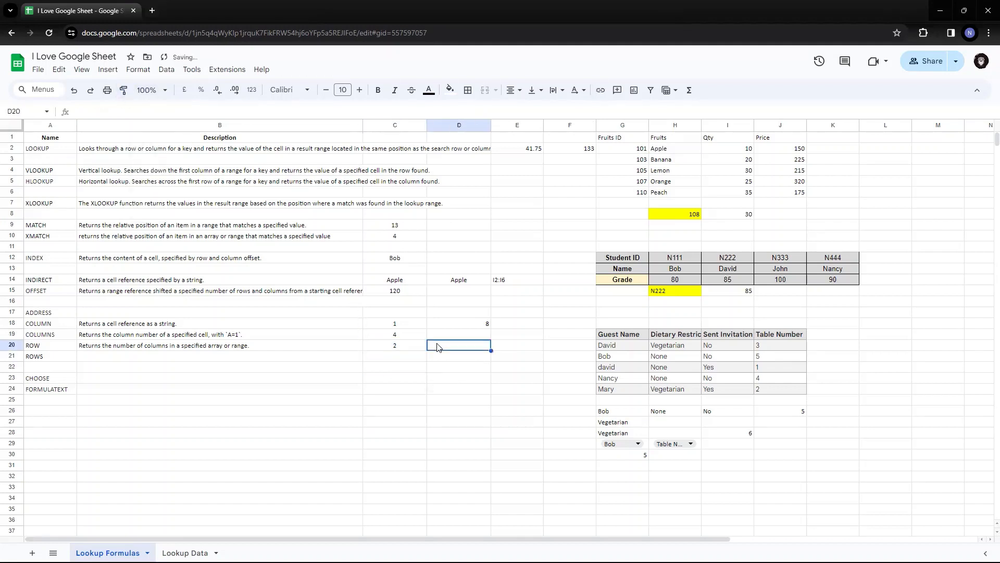
Step: Compare C20's ROW formula with its referenced cell H2 and sheet row 2, leaving the formula unchanged
left_click(415, 346)
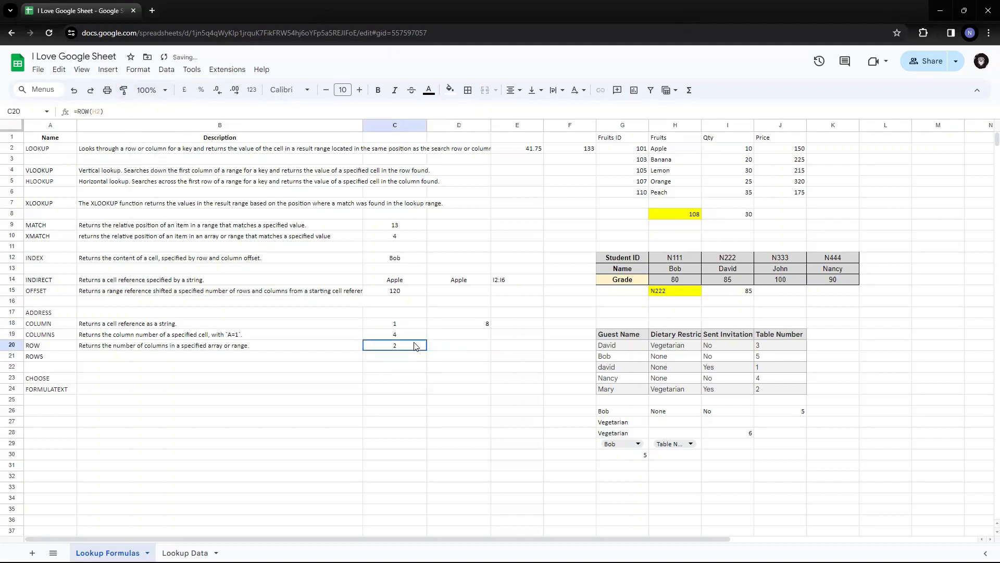
left_click(655, 151)
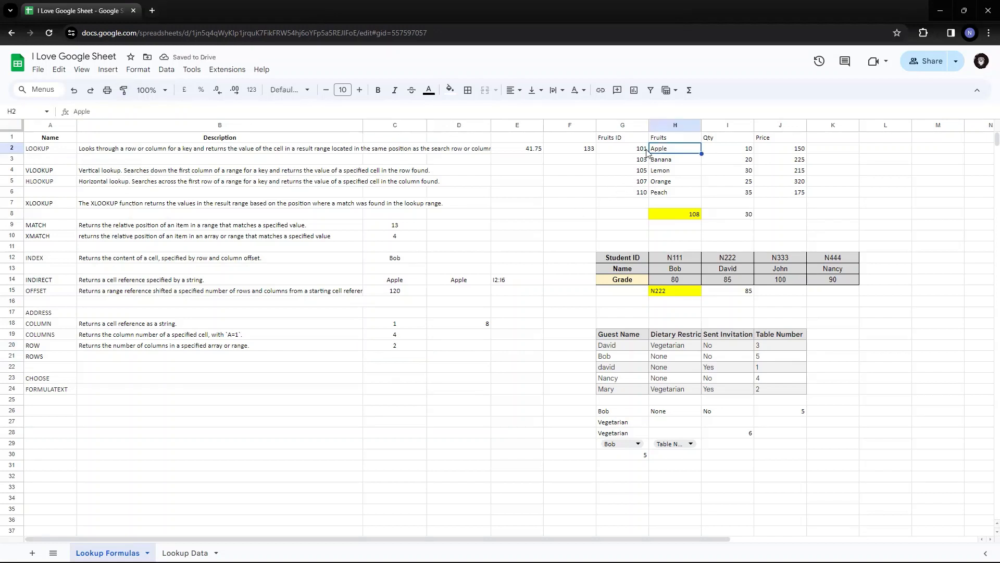
left_click(12, 148)
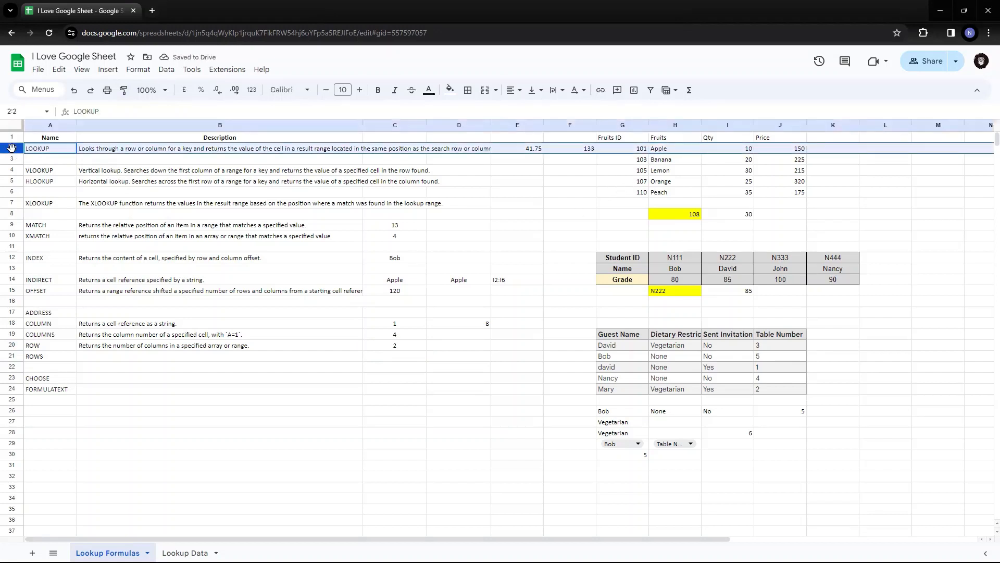
left_click(402, 349)
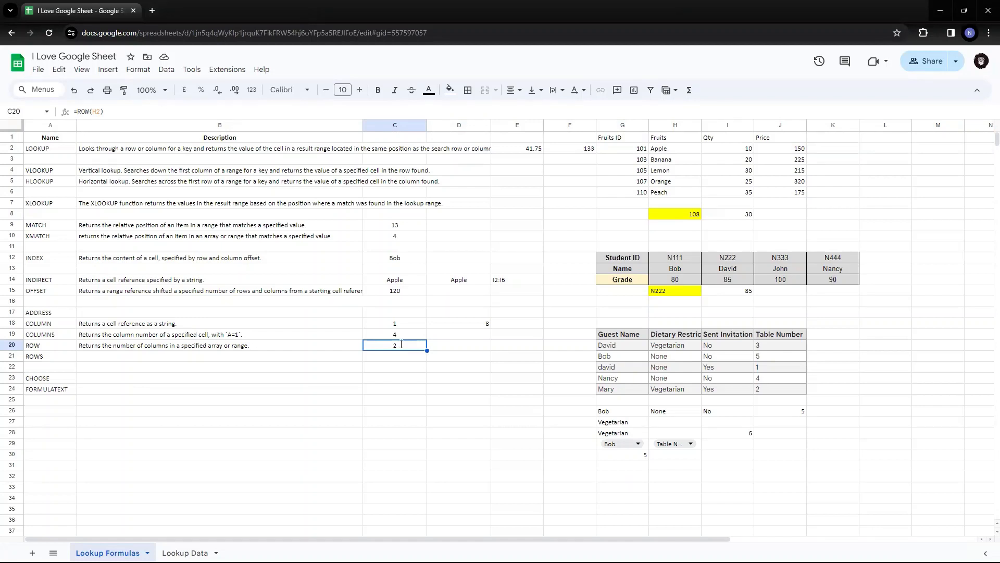
double_click(402, 348)
key("Escape")
Step: Set the text colour of the ROWS description in cell B21 to black
key("Left")
key("Left")
key("Down")
key("Right")
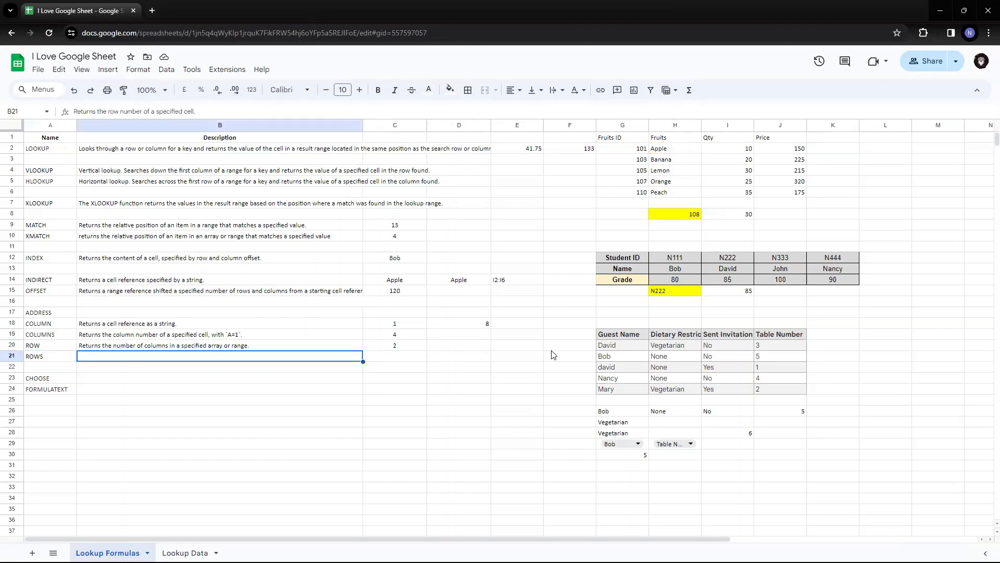
left_click(428, 89)
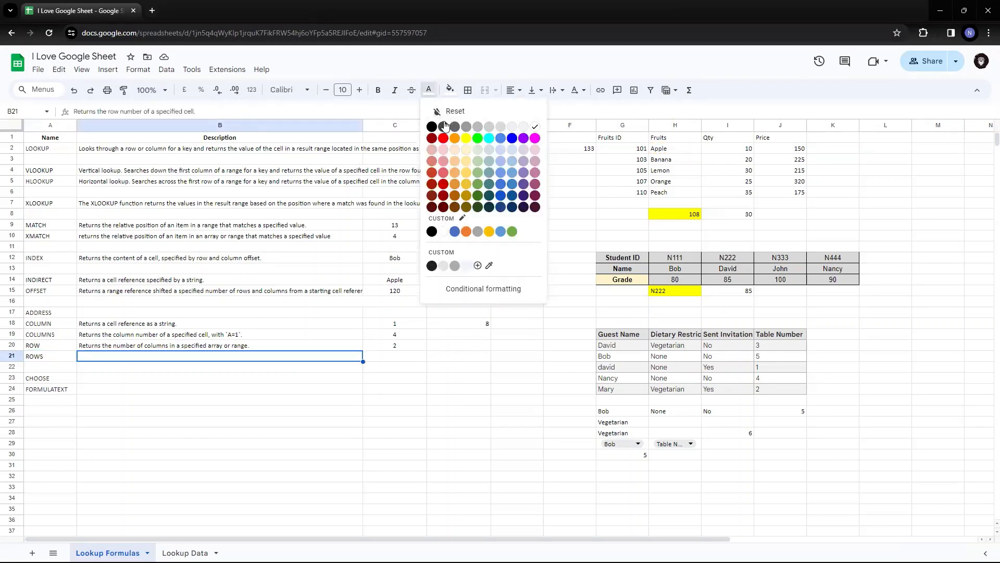
left_click(431, 126)
Step: Enter the formula =ROWS(H2:H6) in cell C21, referencing the fruit names from Apple to Peach
left_click(397, 358)
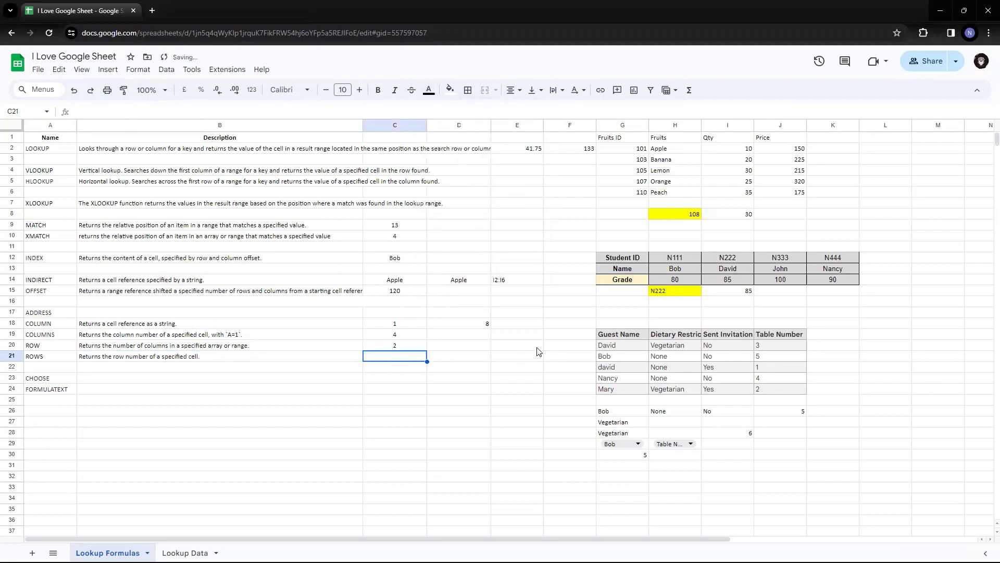
key("Up")
key("Down")
type("=row")
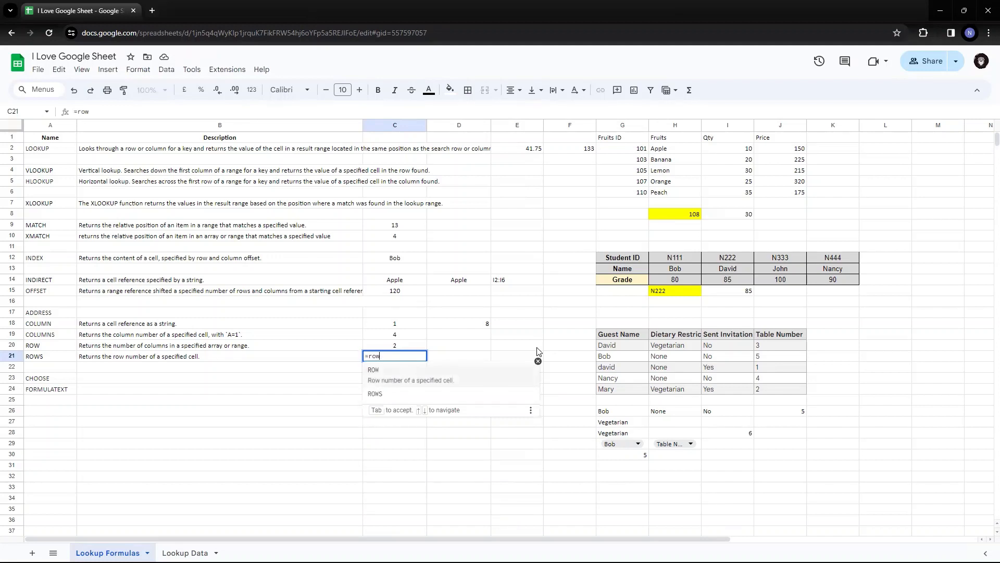
key("Down")
key("Tab")
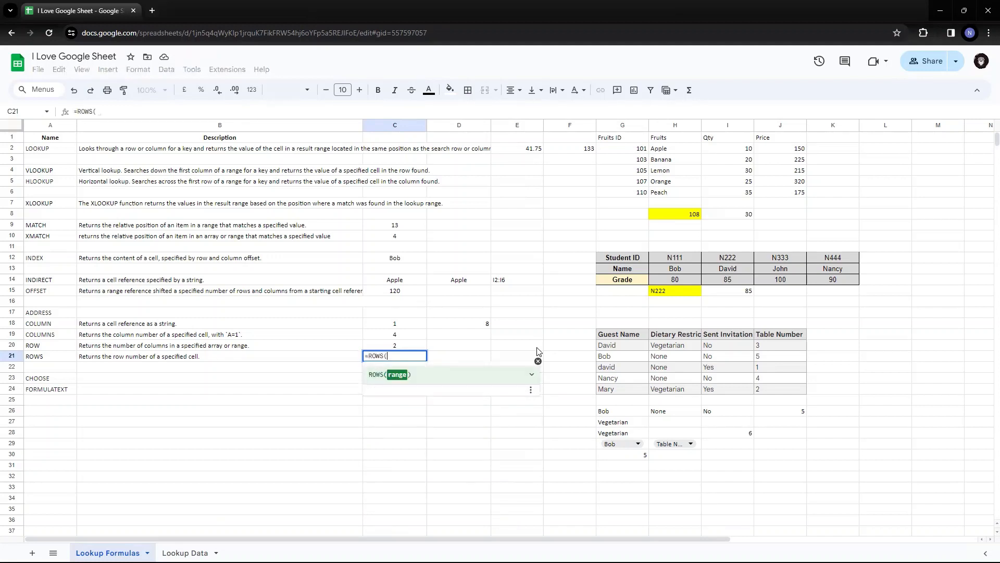
type("(")
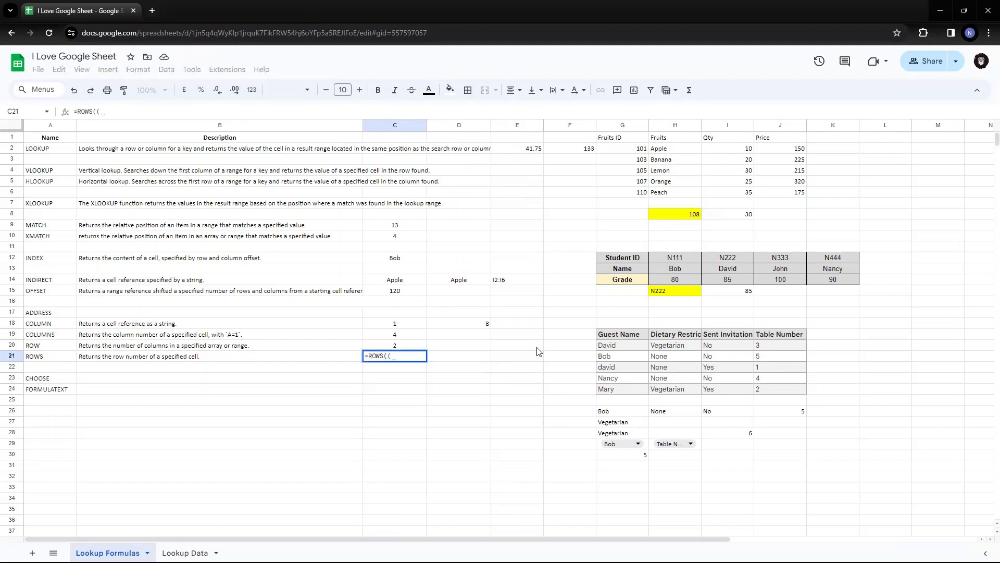
key("BackSpace")
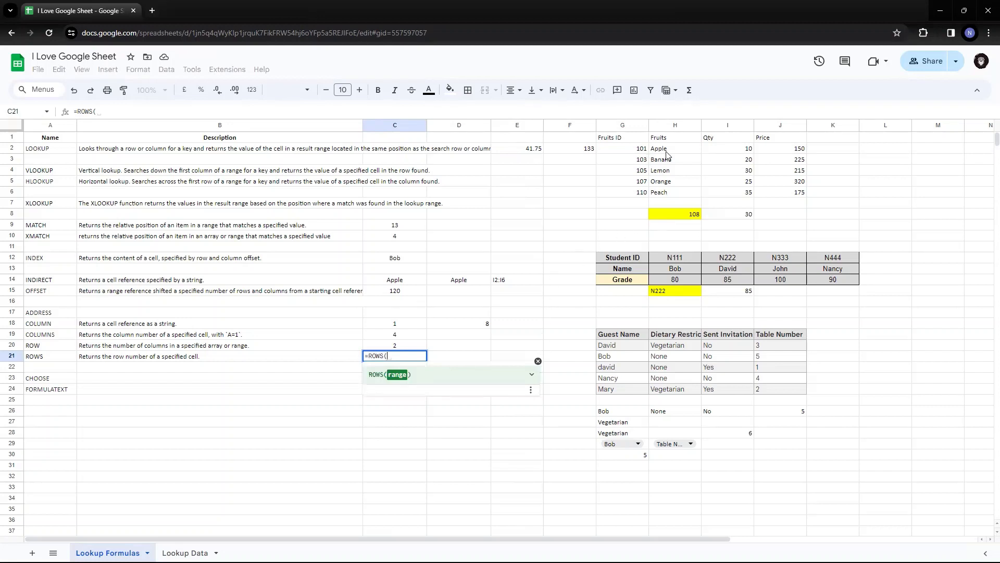
left_click_drag(666, 151, 667, 193)
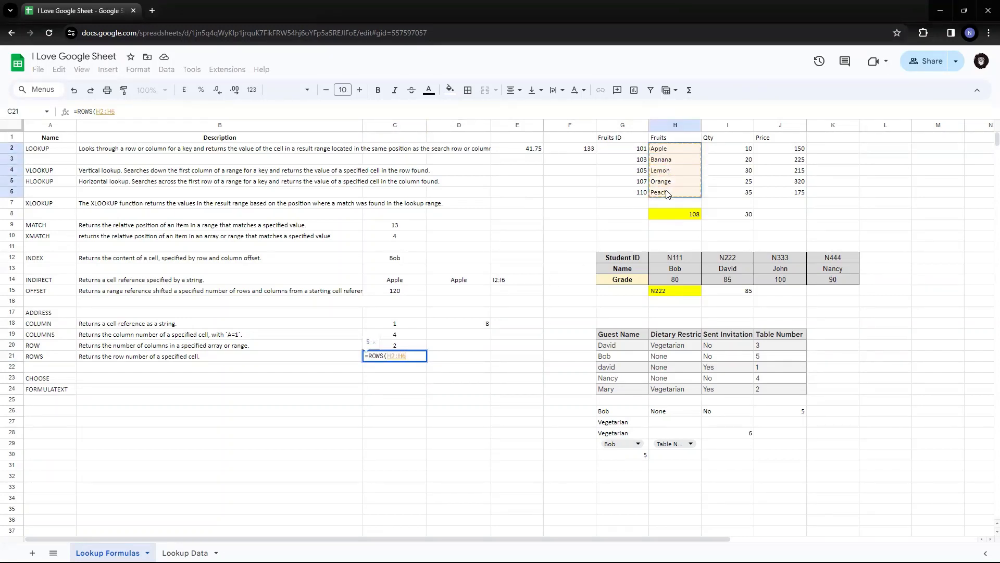
type(")")
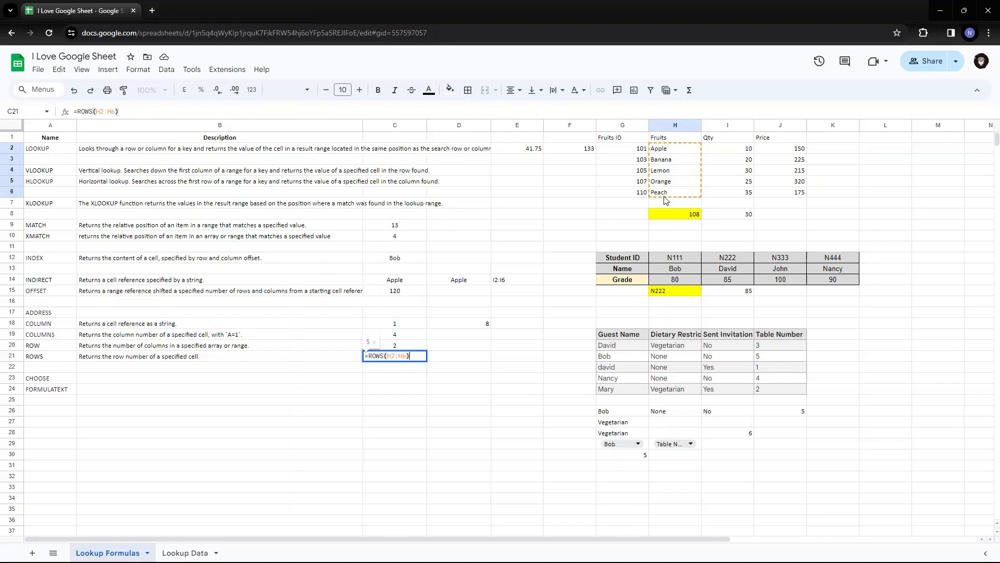
key("Return")
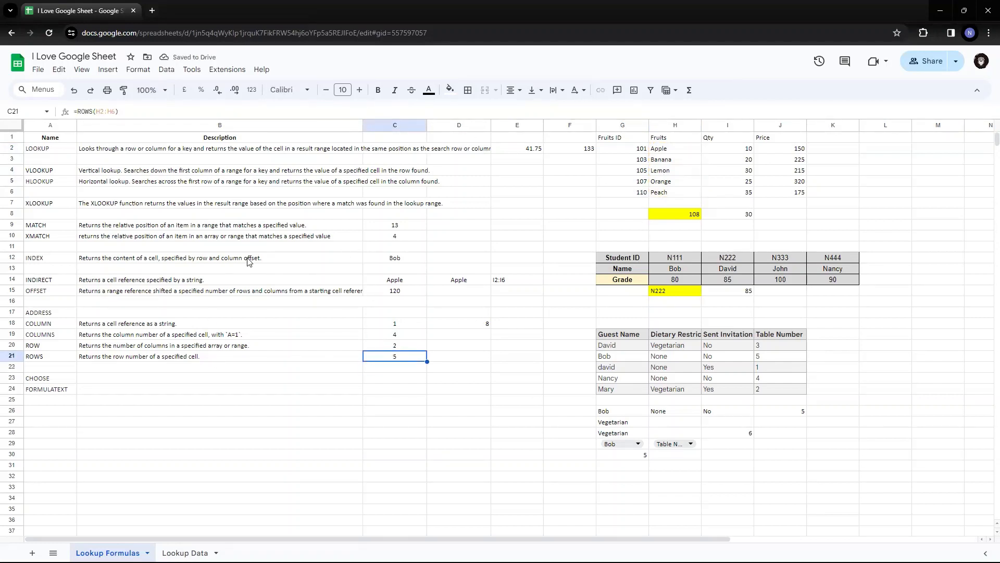
Step: Review the descriptions and example formulas of COLUMN, COLUMNS, ROW and ROWS in rows 18 to 21
mouse_move(306, 264)
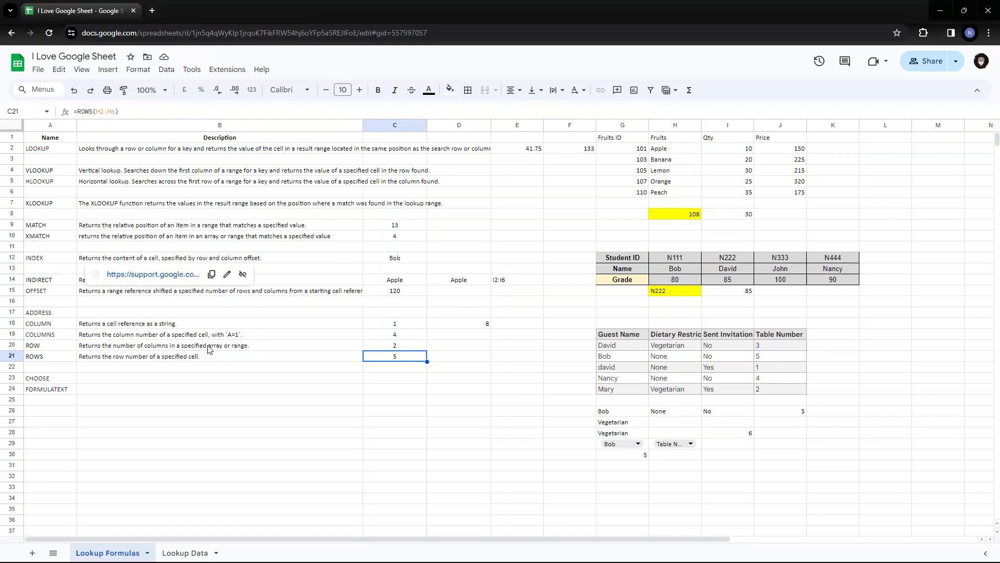
left_click(396, 324)
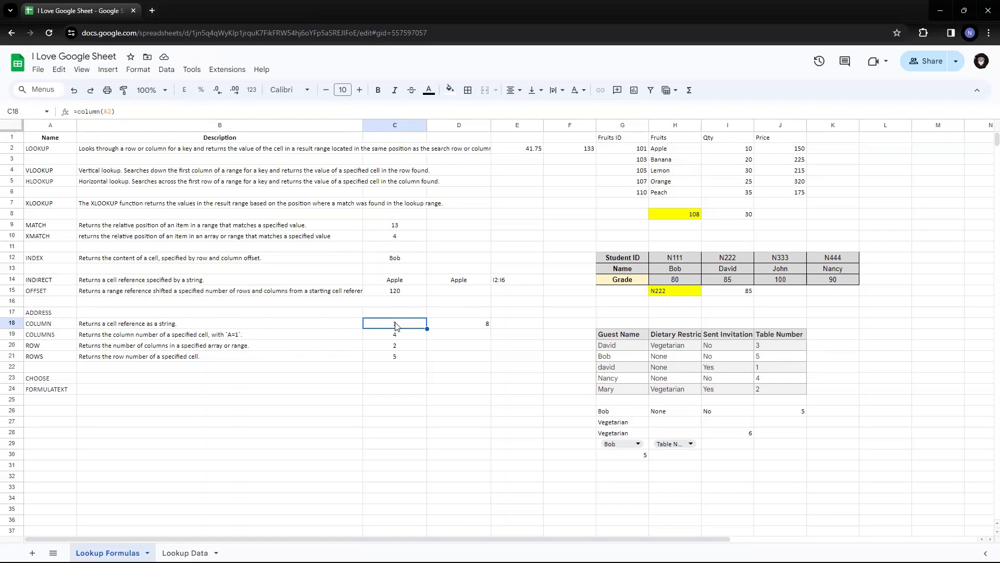
left_click(140, 338)
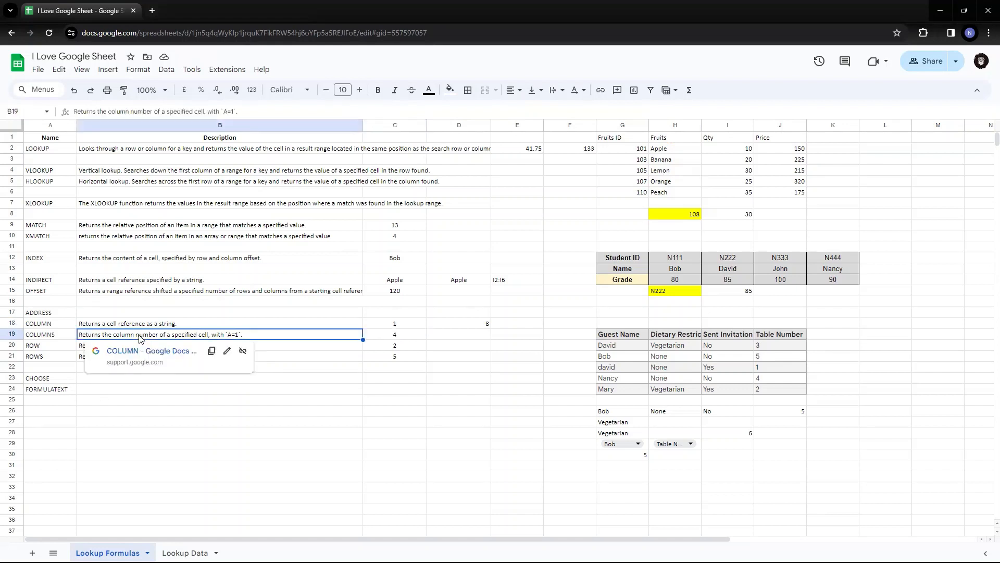
left_click(396, 338)
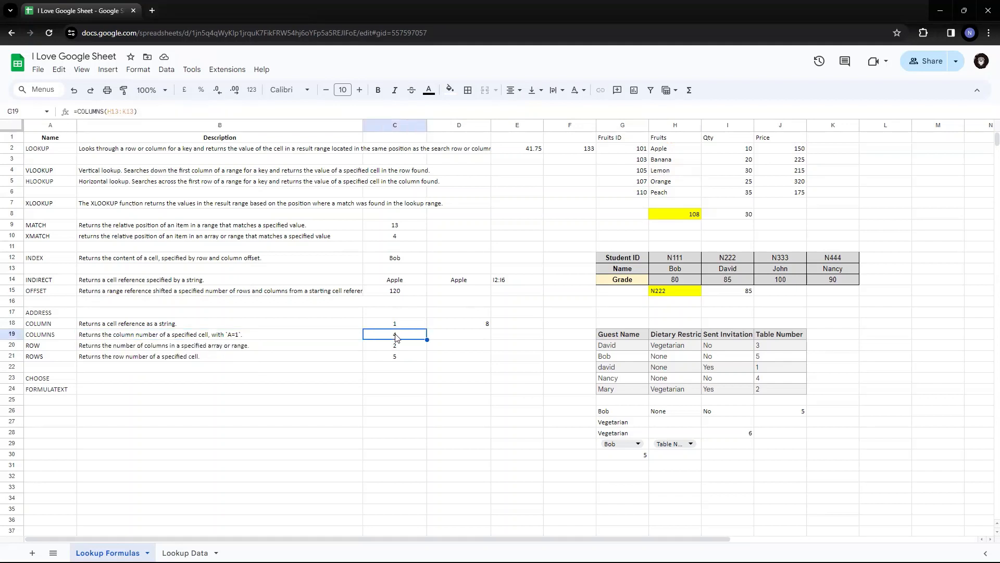
left_click(142, 346)
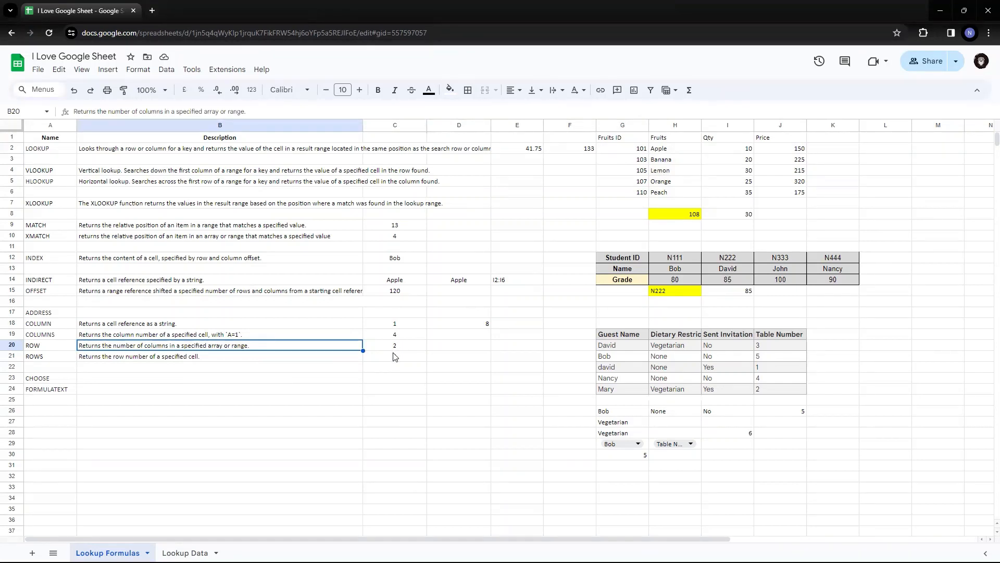
key("Down")
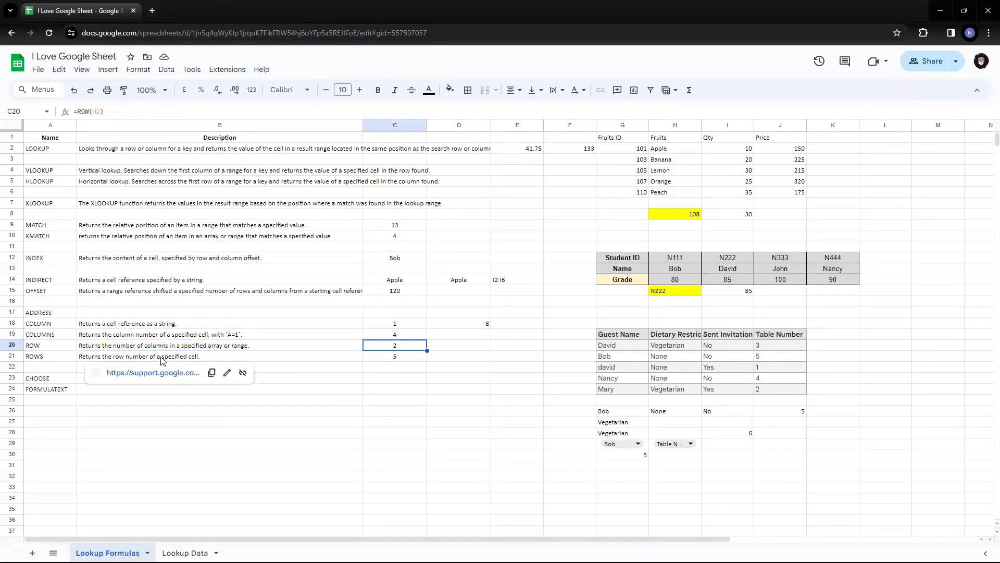
left_click(395, 357)
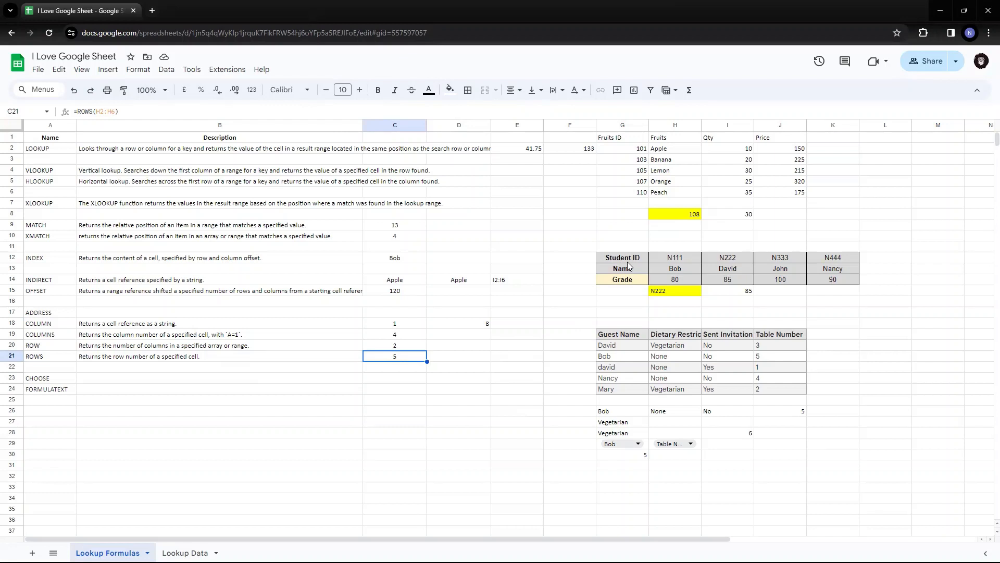
Step: Enter the ADDRESS description "Returns a cell reference as a string." in cell B17 and set its text colour to black
key("Up")
key("Up")
key("Up")
key("Up")
key("Up")
key("Down")
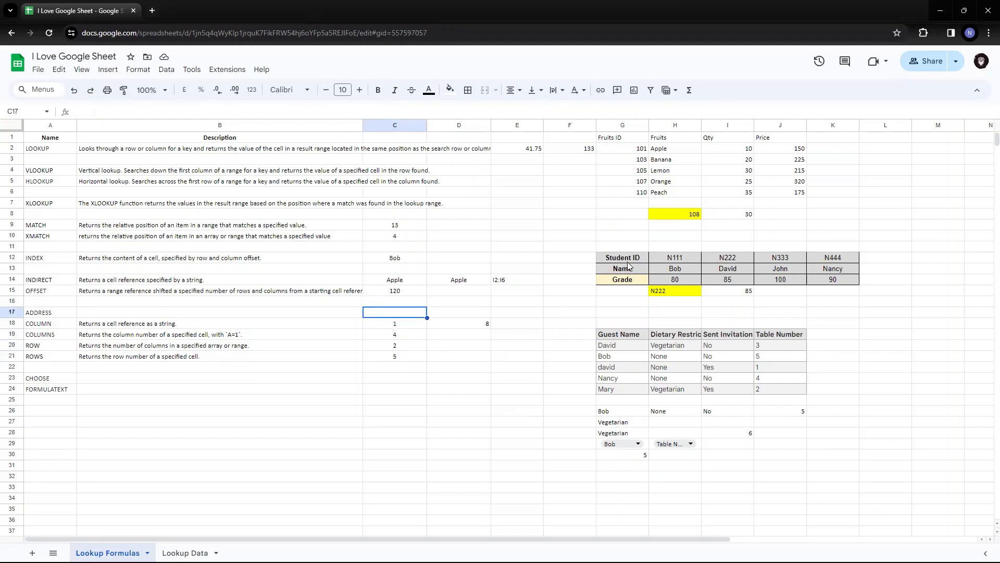
key("Left")
key("Left")
key("Right")
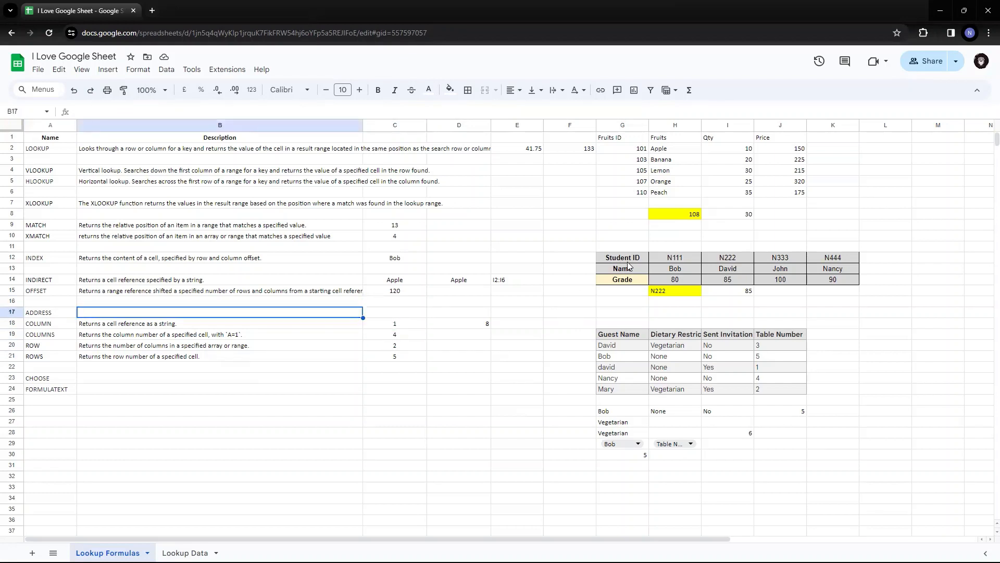
left_click(500, 3)
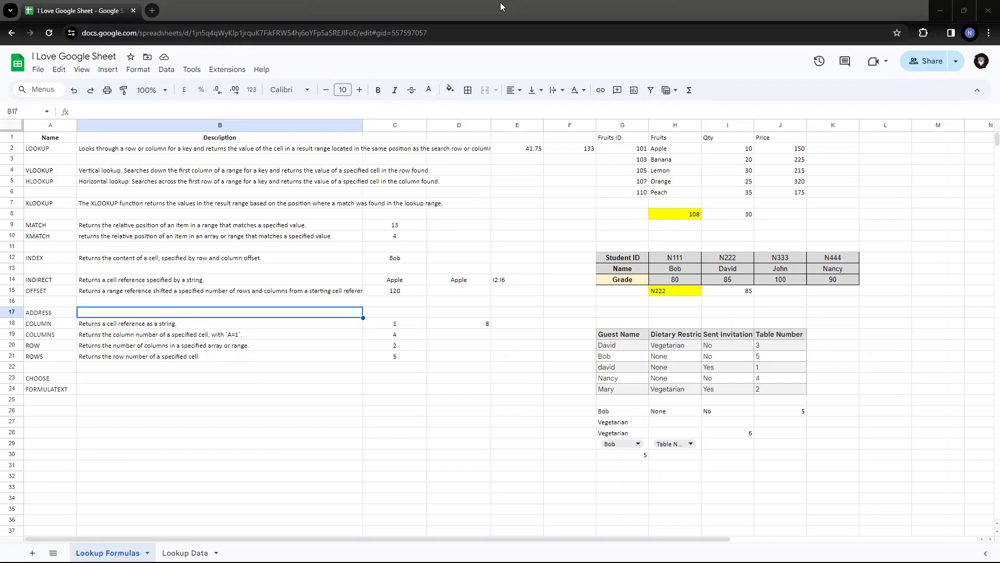
left_click(500, 7)
key("Return")
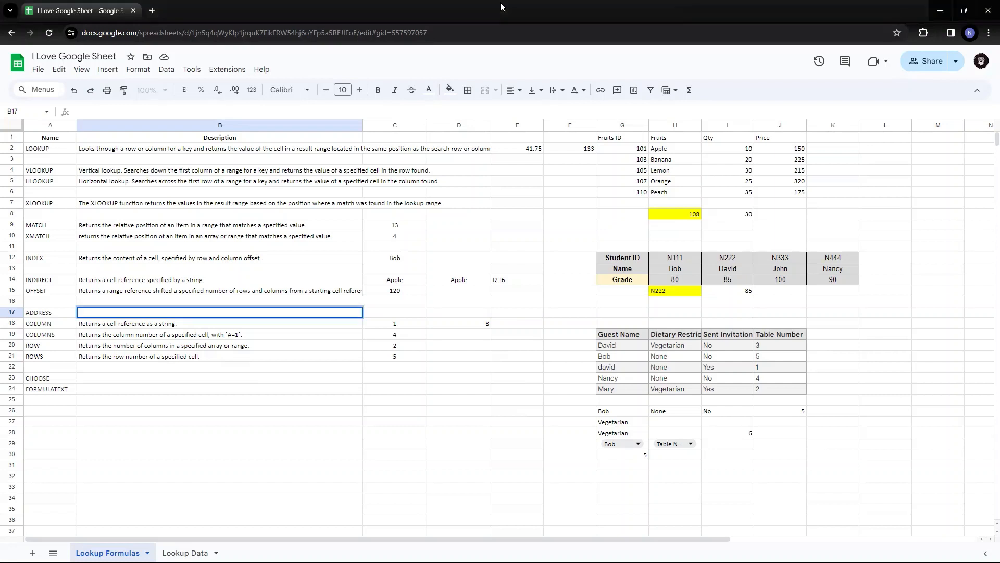
type("Returns a cell reference as a string.")
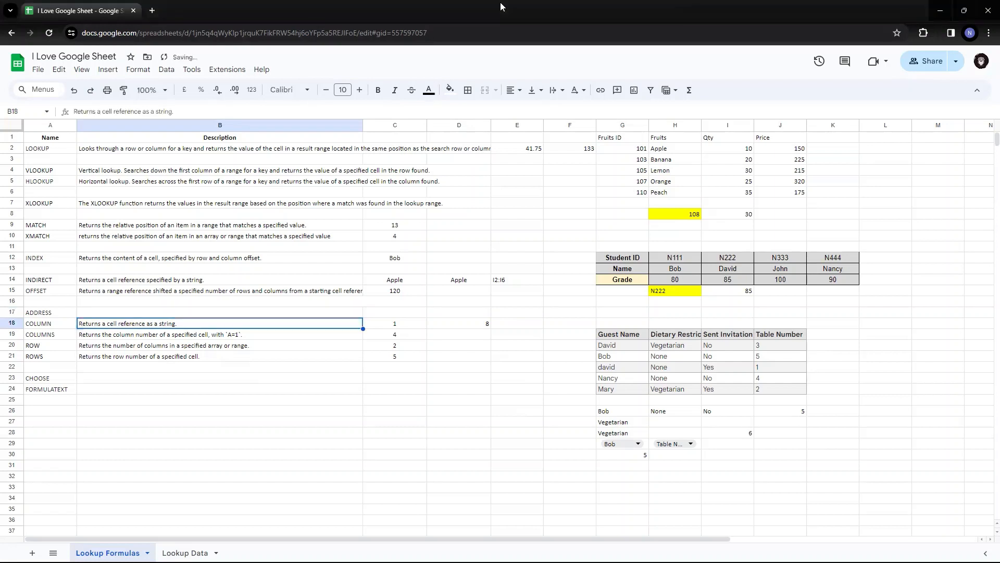
left_click(429, 90)
left_click(438, 124)
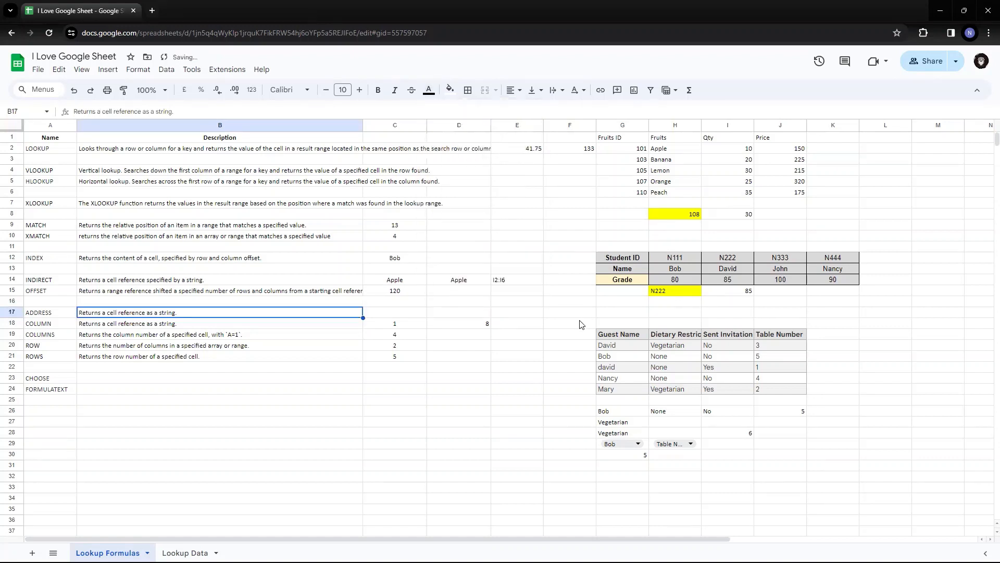
Step: Enter the formula =address(1,2) in cell C17, reviewing the function's optional arguments while writing it
key("Right")
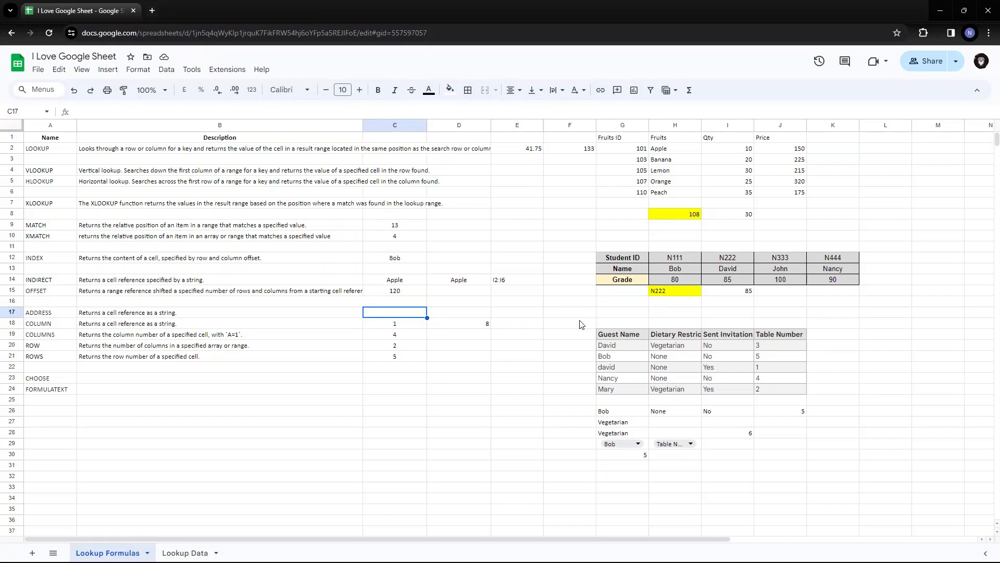
type("addres")
key("Escape")
type("=address")
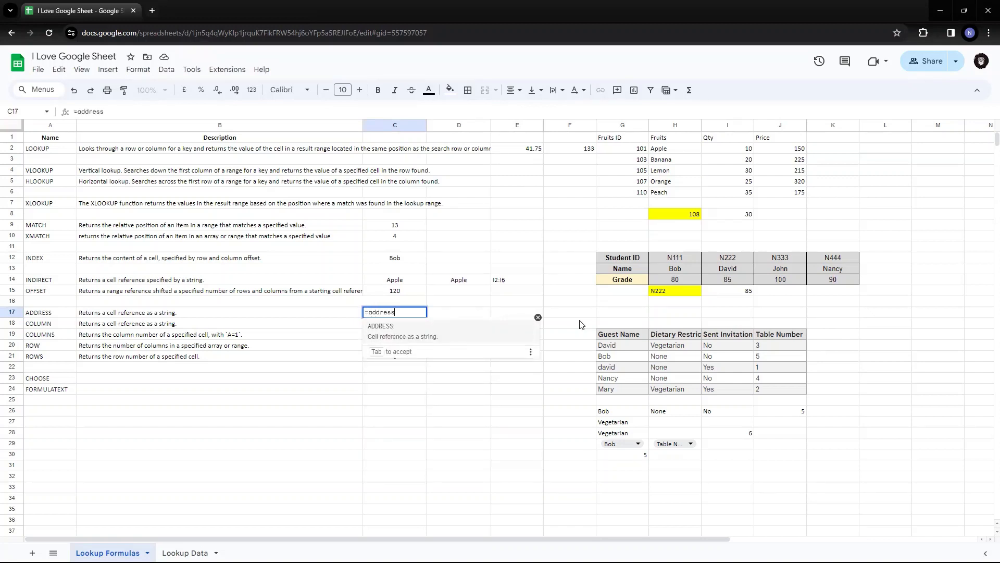
type("(")
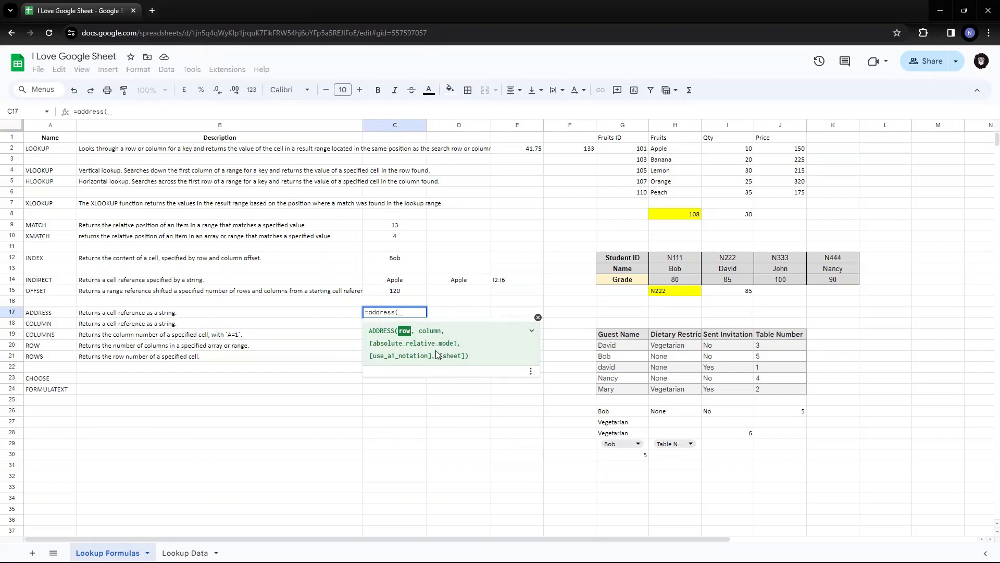
left_click_drag(370, 343, 469, 342)
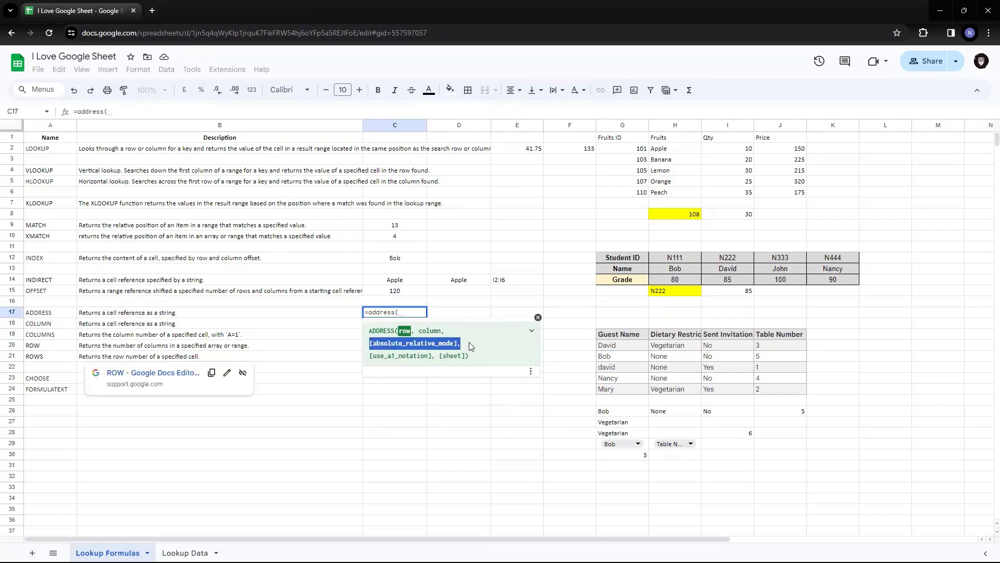
left_click_drag(372, 357, 471, 359)
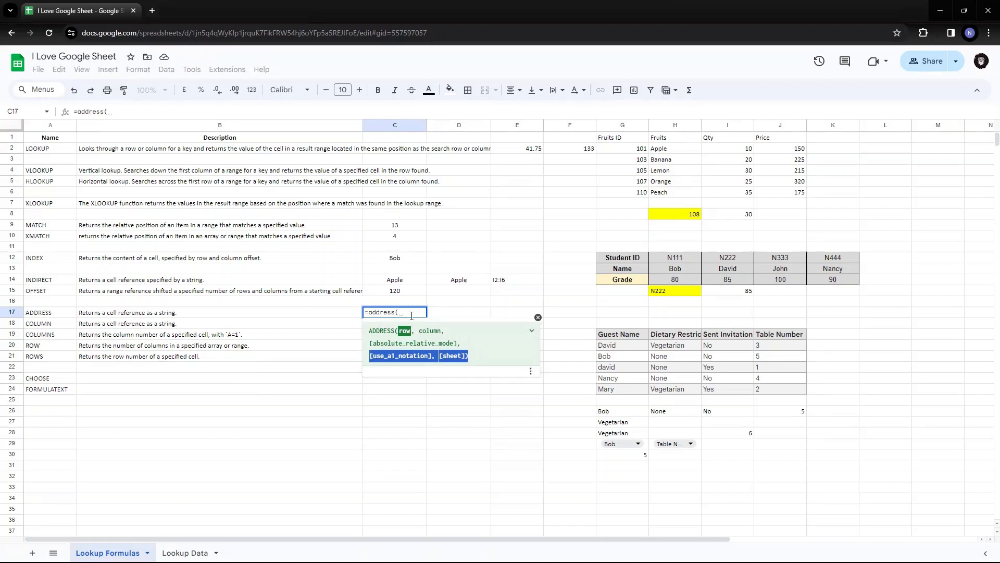
type("1")
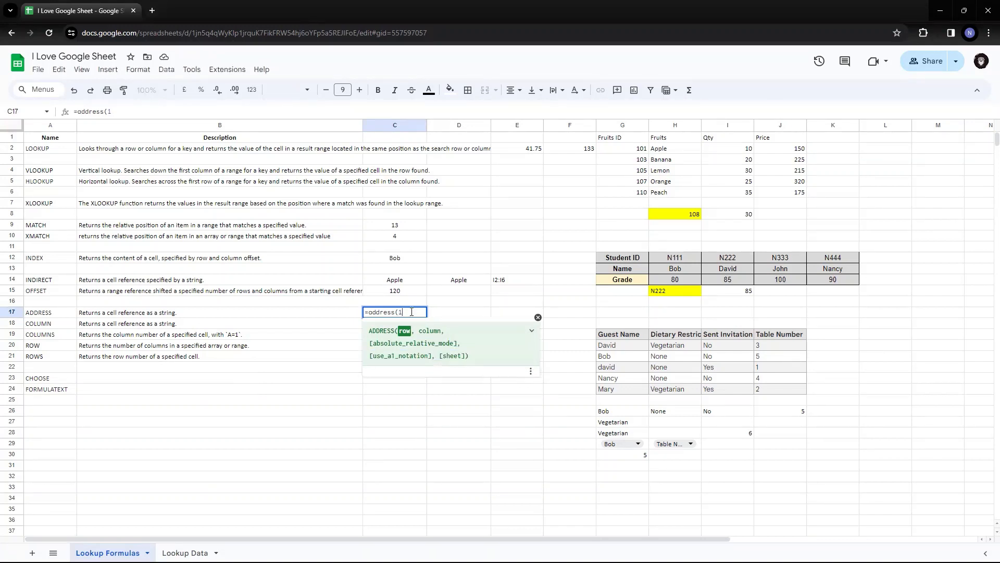
type(",2)")
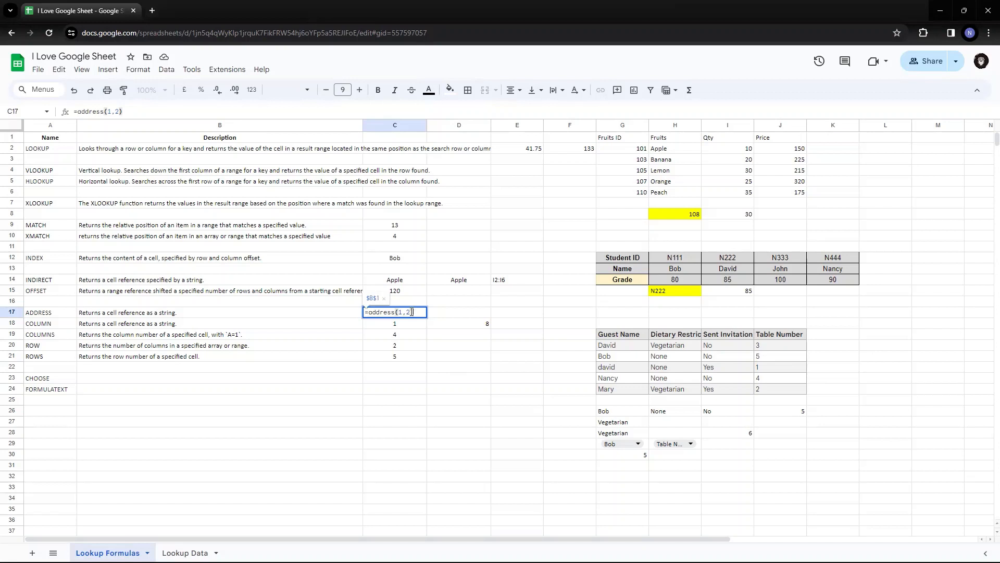
key("ctrl+Return")
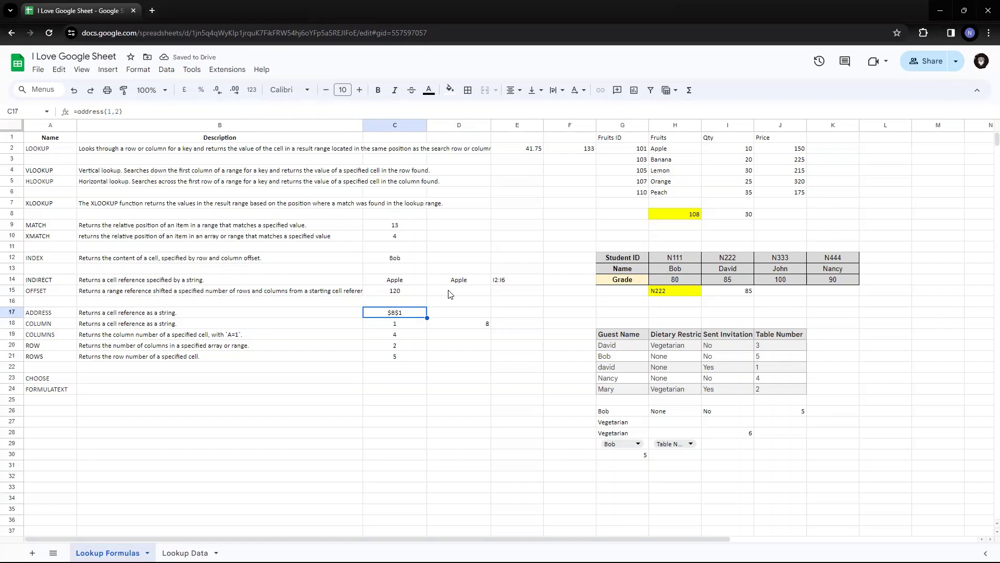
Step: Compare C17's ADDRESS formula with the cell at sheet row 1 and column B
left_click(206, 139)
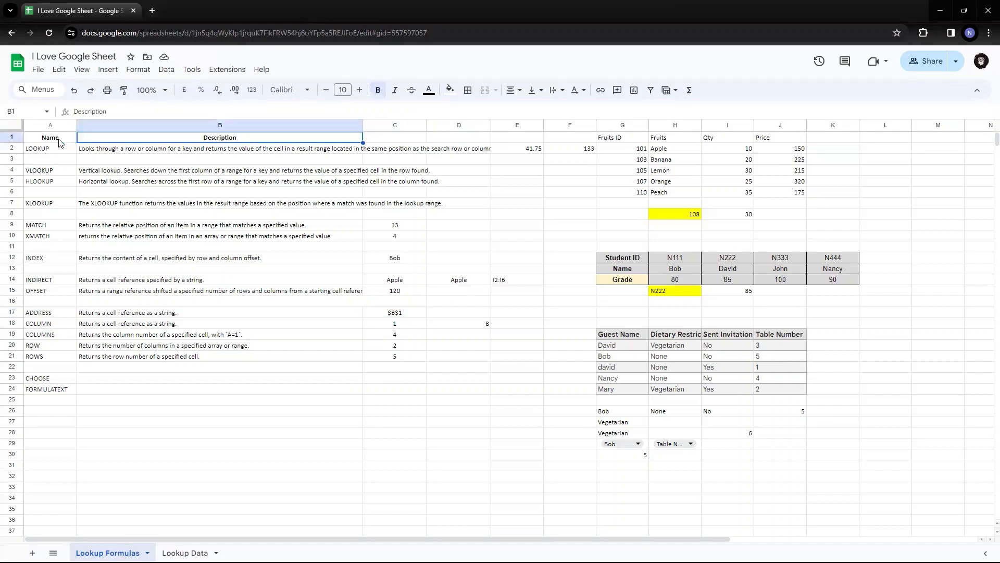
left_click_drag(60, 140, 147, 142)
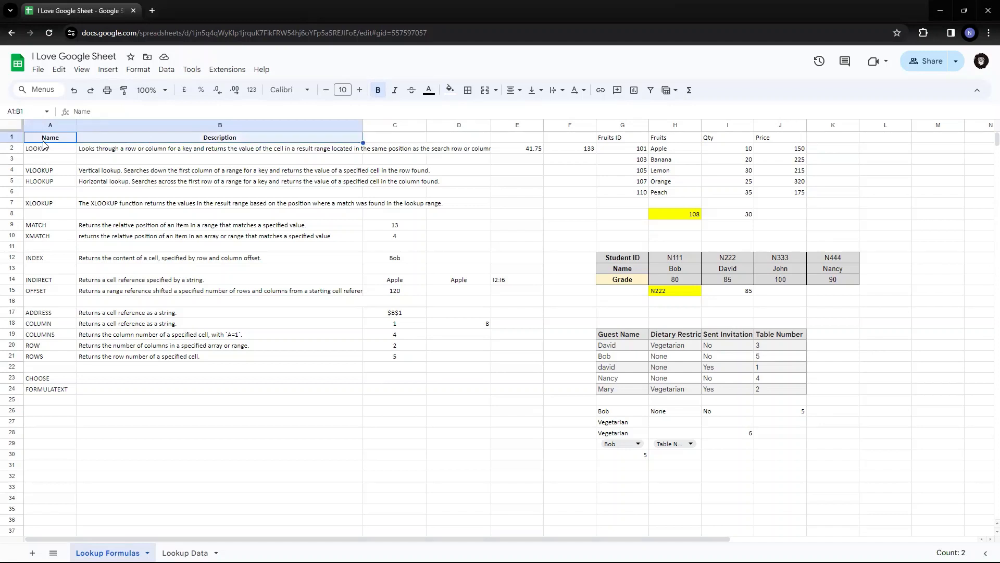
left_click(12, 140)
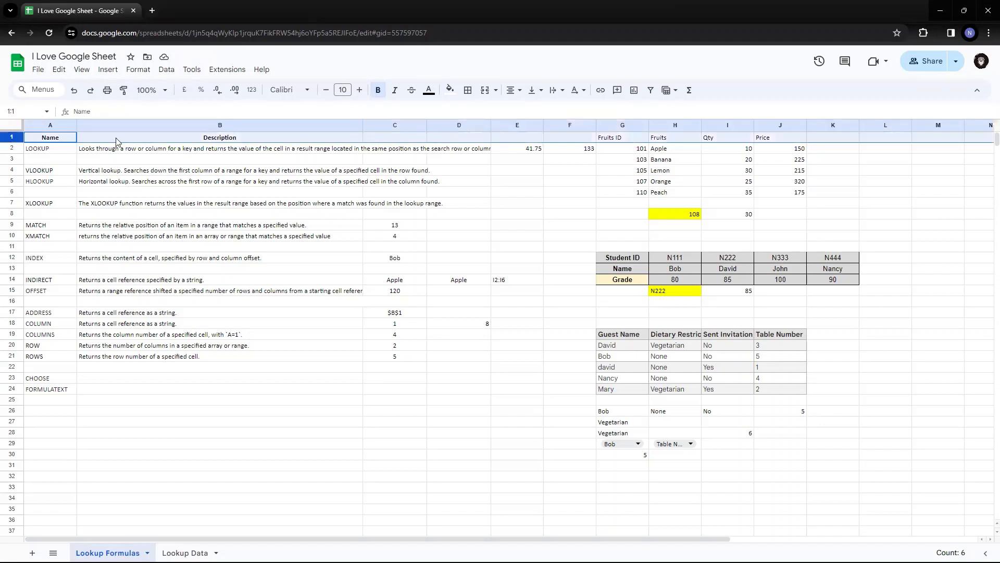
left_click(162, 126)
left_click(183, 139)
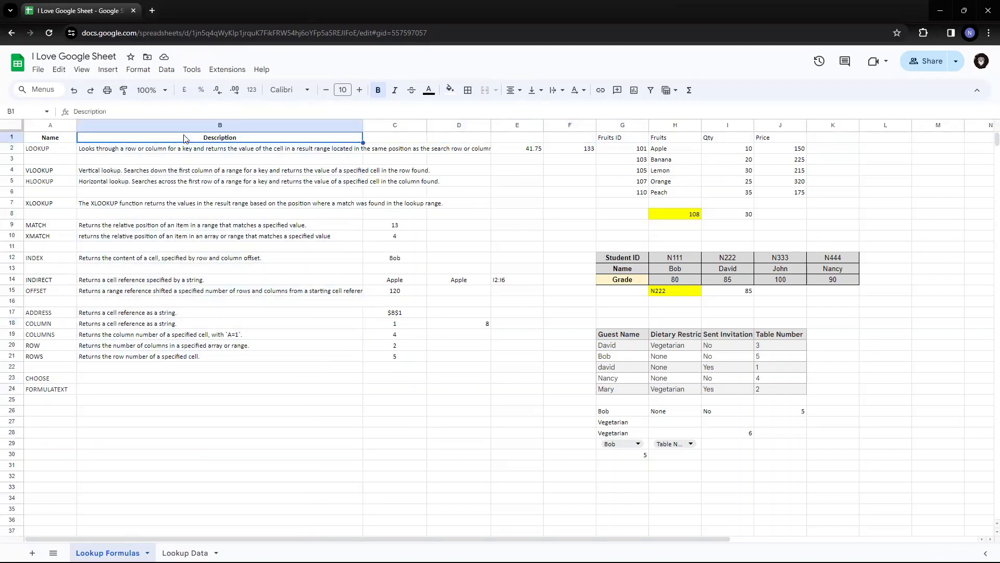
left_click(415, 315)
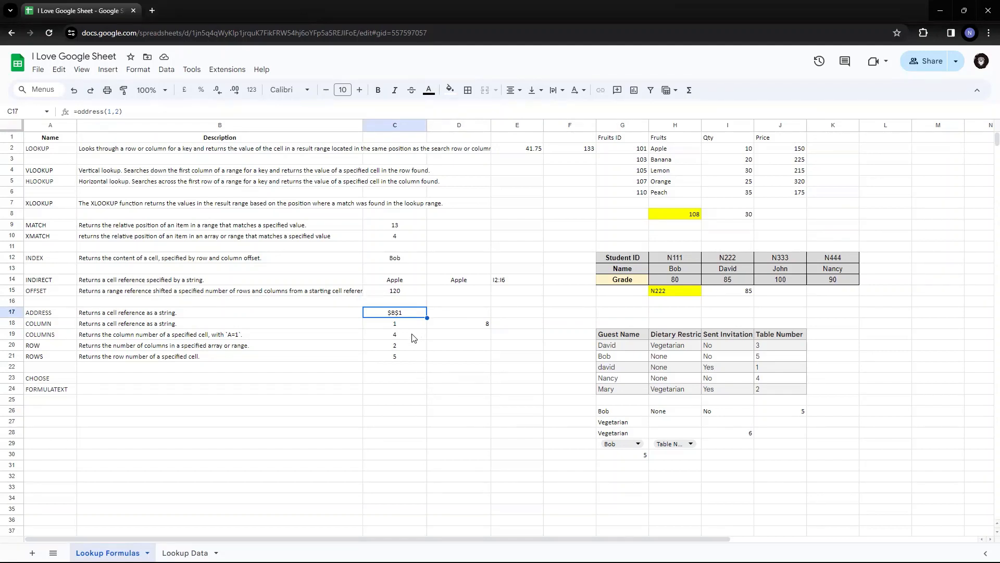
Step: Add the absolute_relative_mode argument 1 to C17's ADDRESS formula, making it =address(1,2,1)
double_click(386, 314)
key("Escape")
double_click(401, 313)
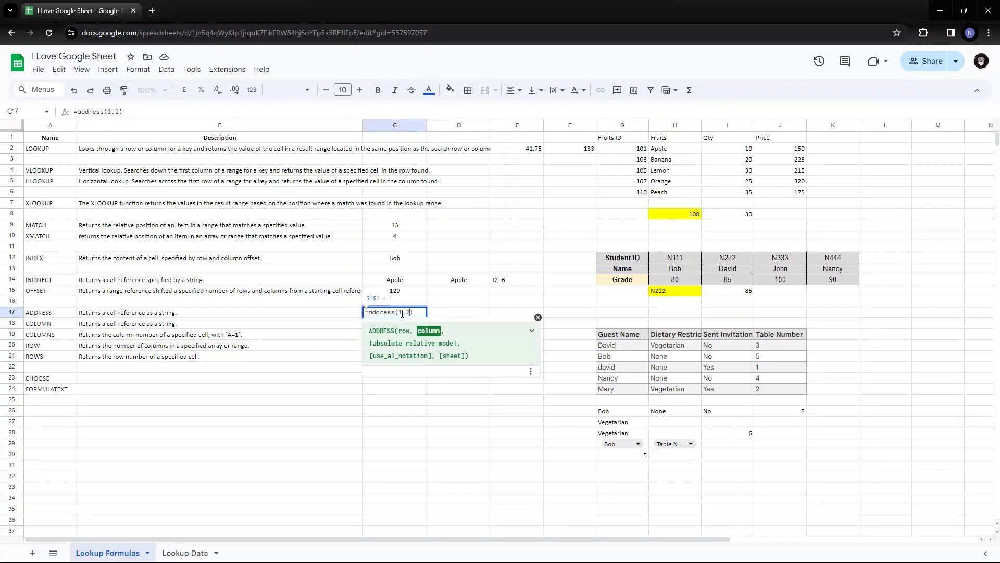
type(", ")
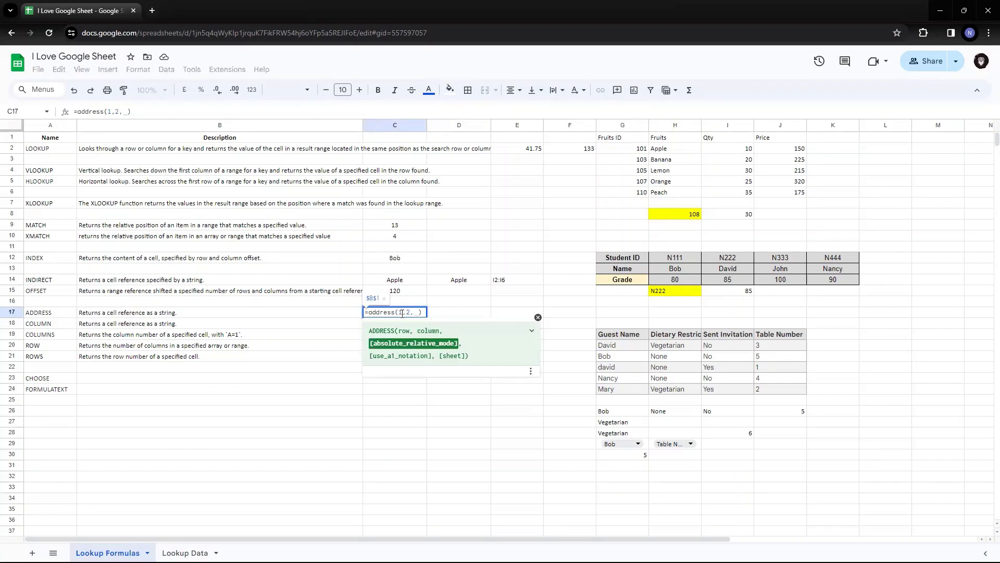
type("1")
key("Return")
Step: Change the absolute_relative_mode argument of C17's ADDRESS formula to 2
left_click(404, 315)
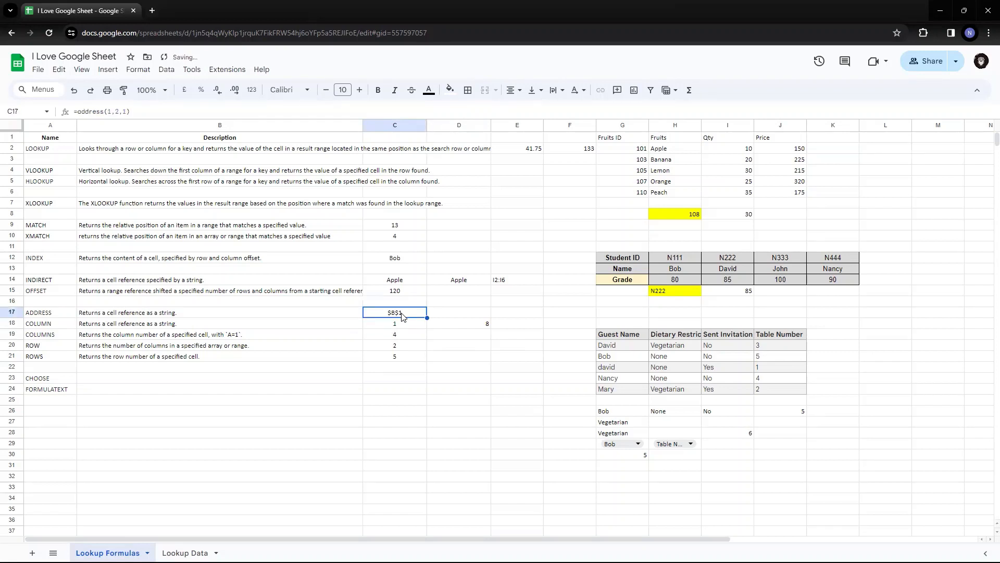
double_click(402, 315)
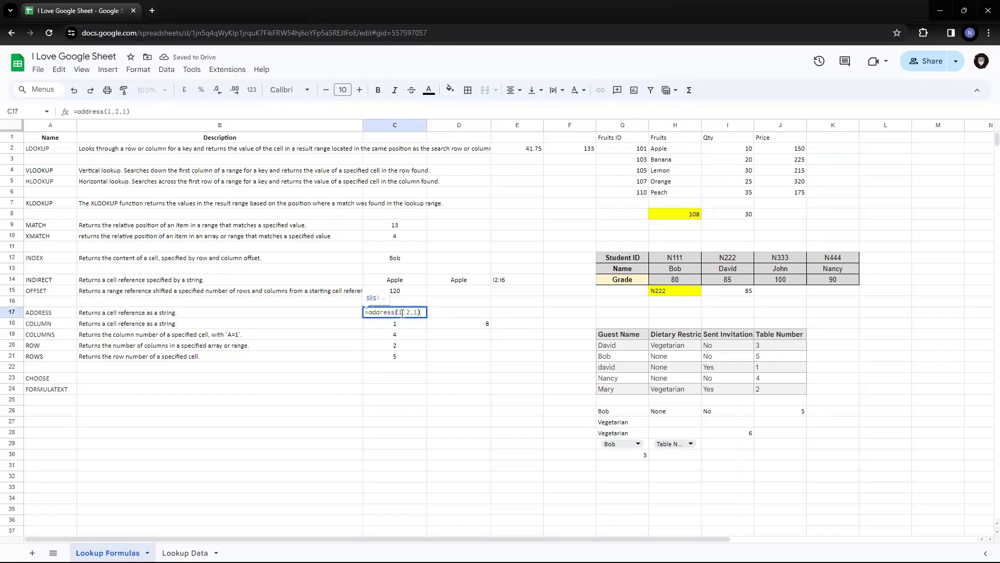
key("Left")
key("BackSpace")
type("2")
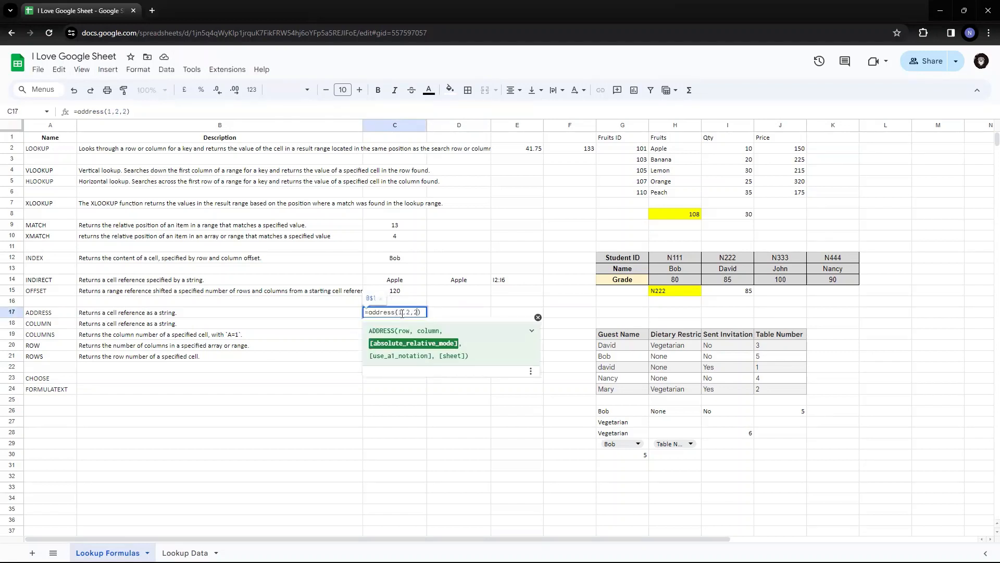
key("Return")
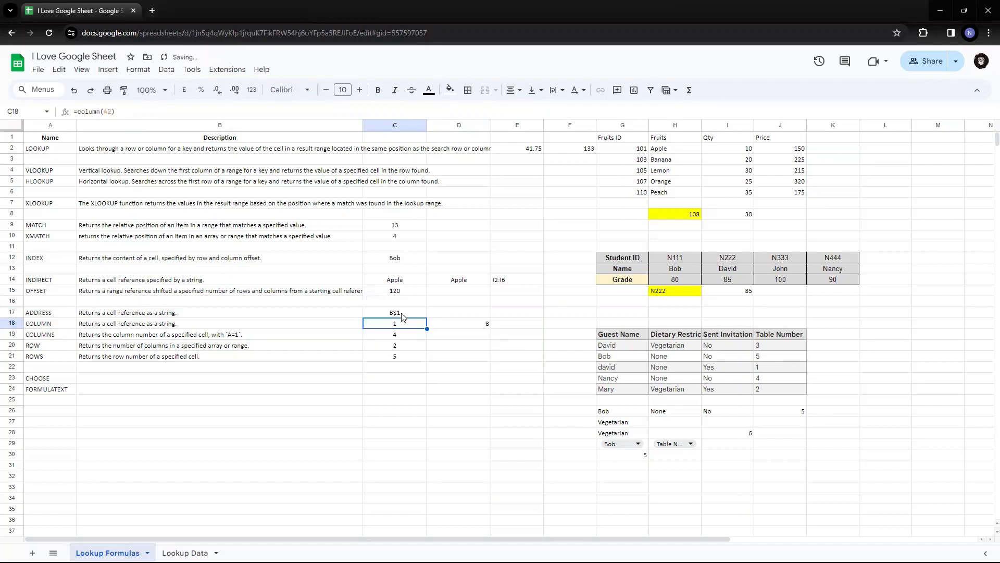
Step: Change the absolute_relative_mode argument of C17's ADDRESS formula to 3
left_click(401, 314)
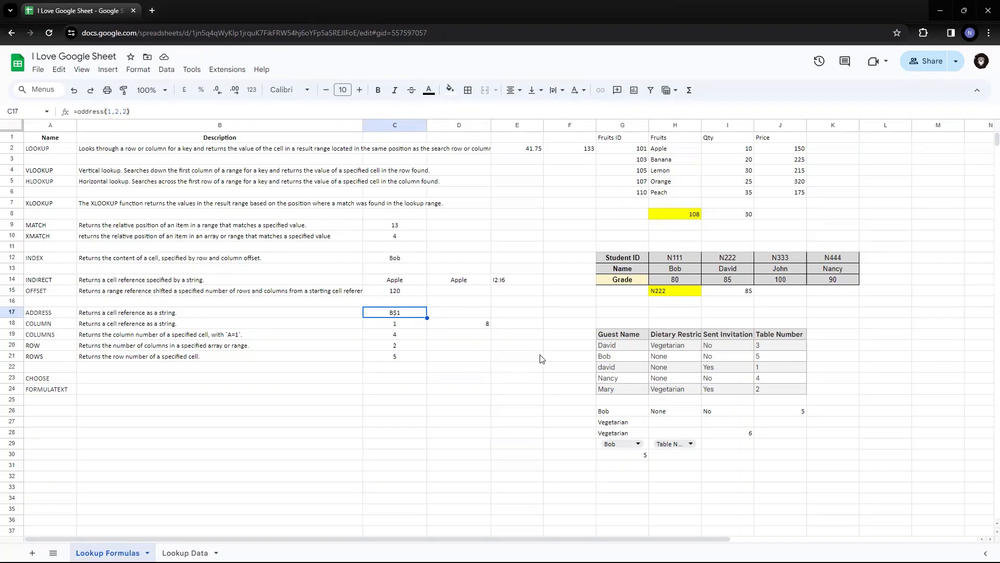
key("F2")
key("Left")
key("BackSpace")
type("3")
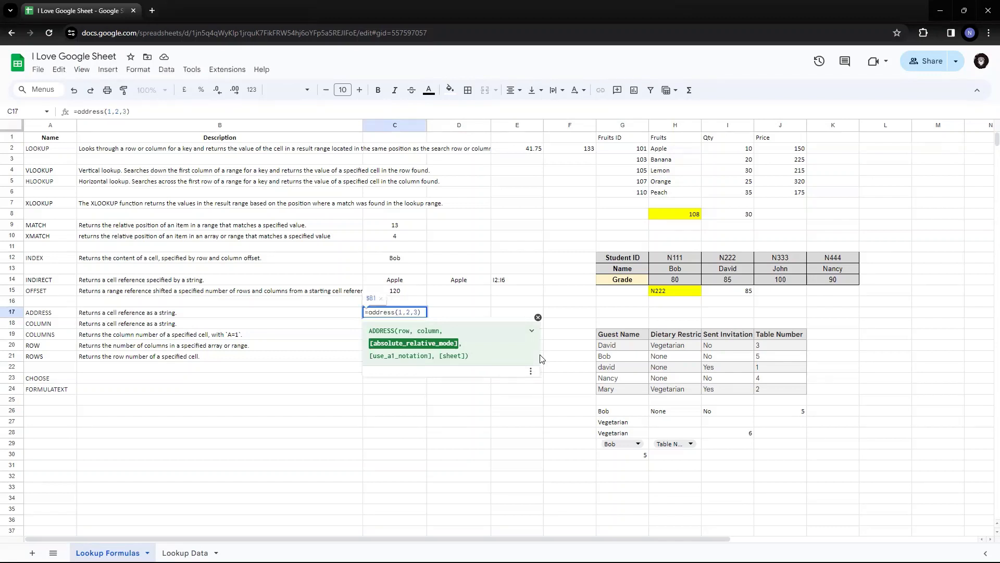
key("Return")
Step: Change the absolute_relative_mode argument of C17's ADDRESS formula to 4
key("Up")
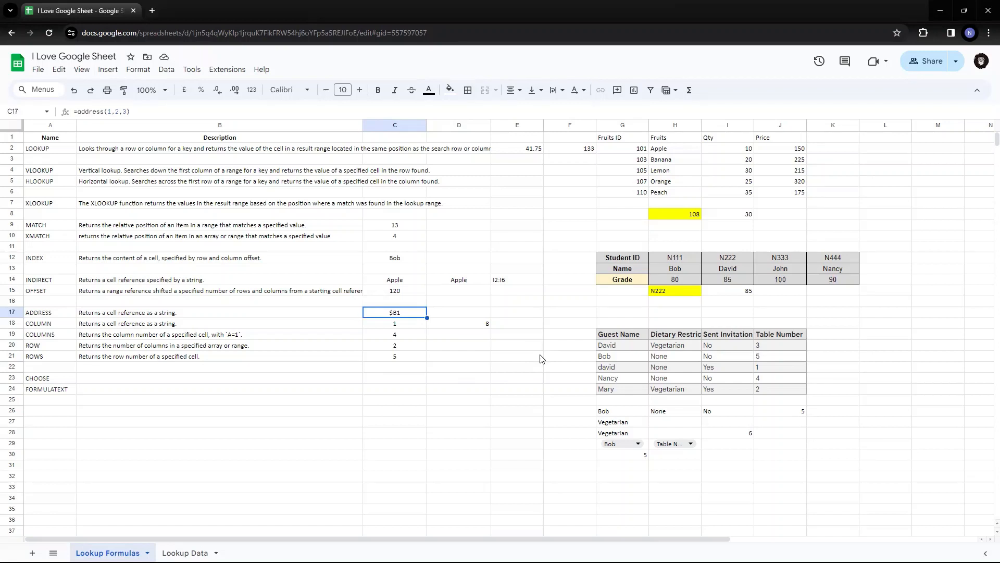
key("F2")
key("Left")
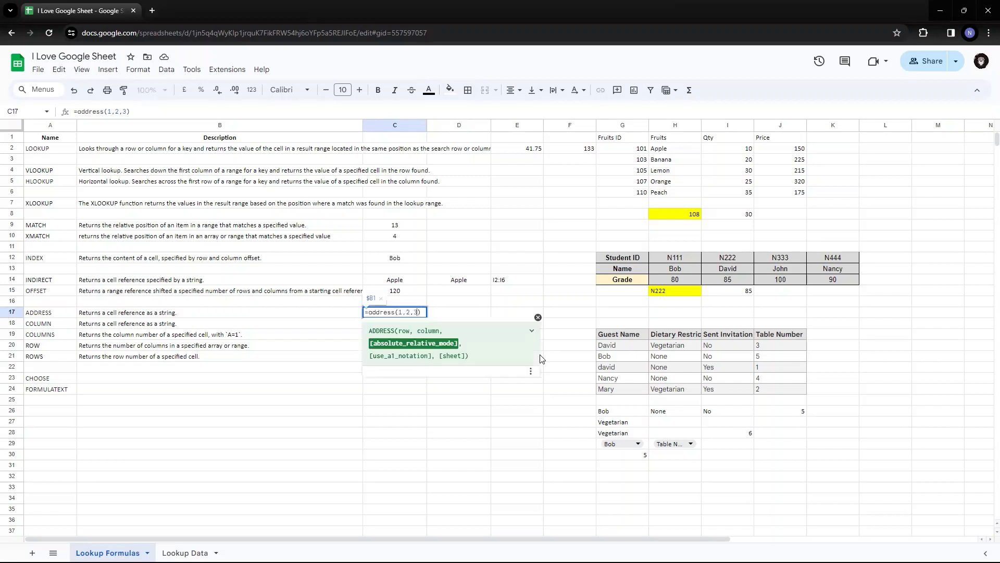
key("BackSpace")
type("4")
key("Return")
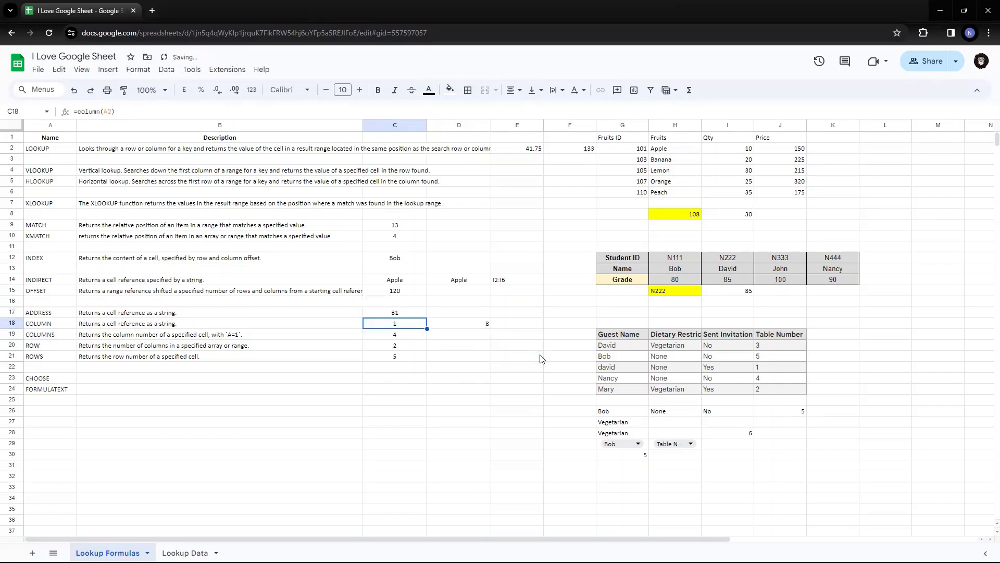
Step: Add the use_a1_notation argument TRUE to C17's ADDRESS formula, making it =address(1,2,4,TRUE)
key("Up")
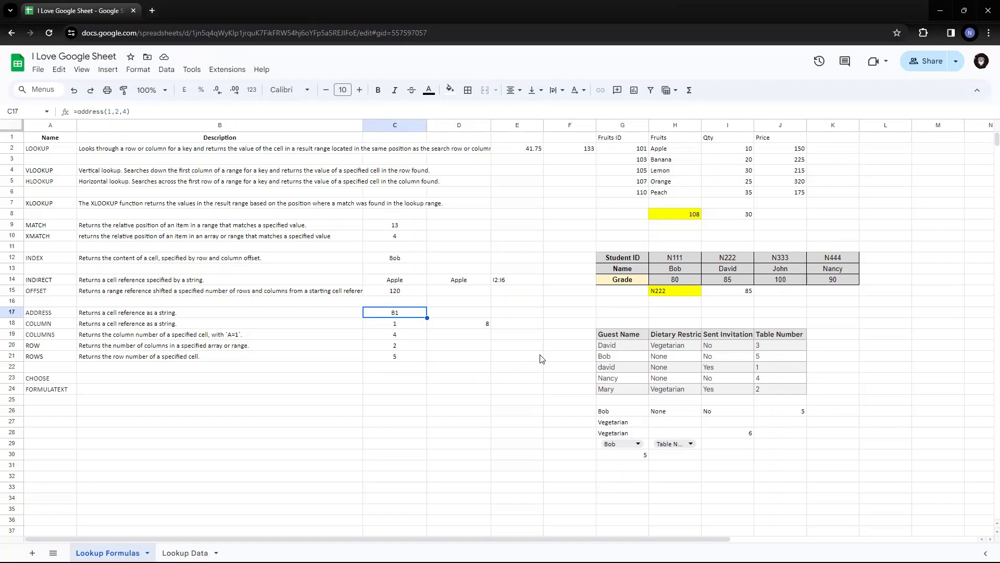
key("F2")
key("Left")
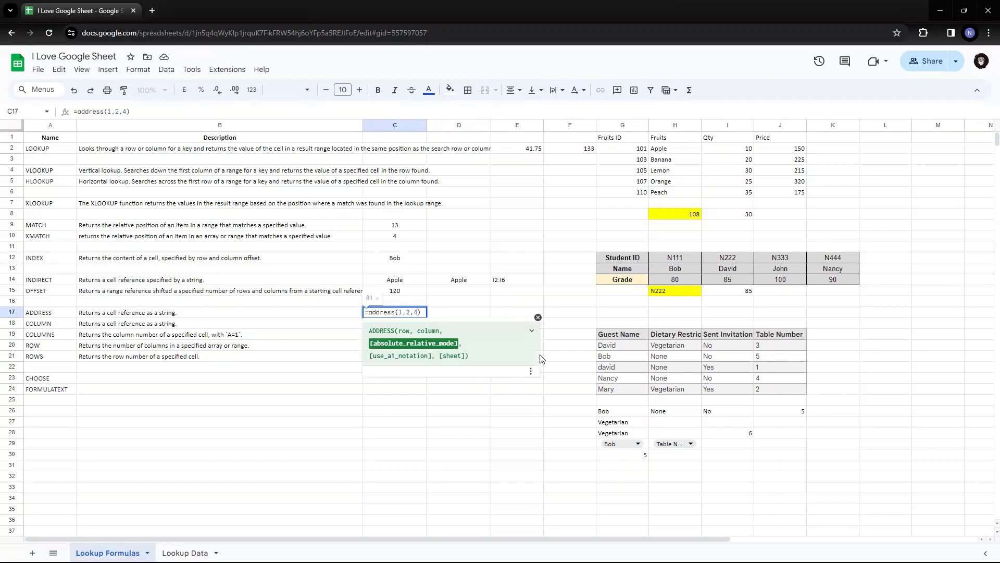
type(",TRUE")
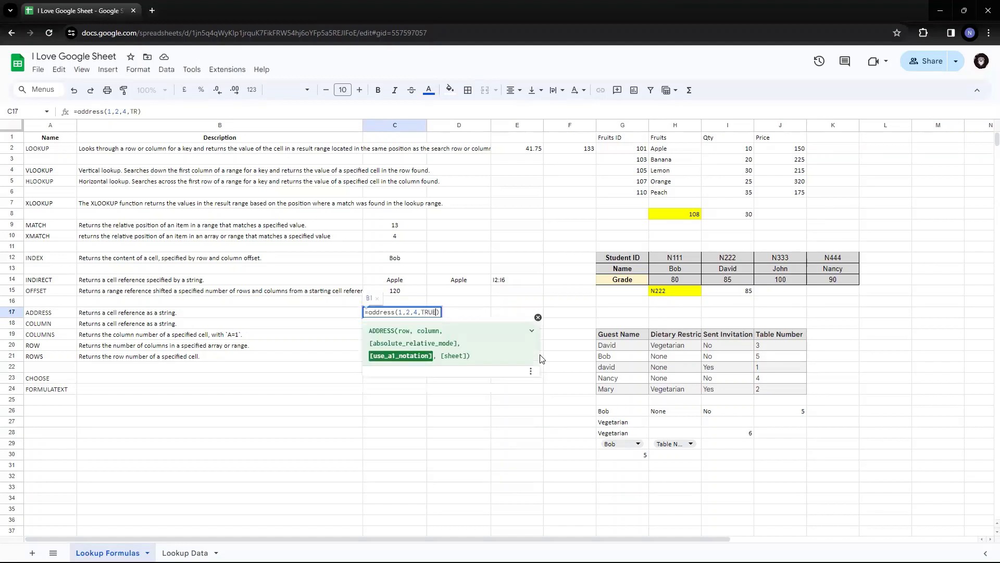
key("Return")
Step: Change the use_a1_notation argument of C17's ADDRESS formula to False, making it =address(1,2,4,False)
key("Up")
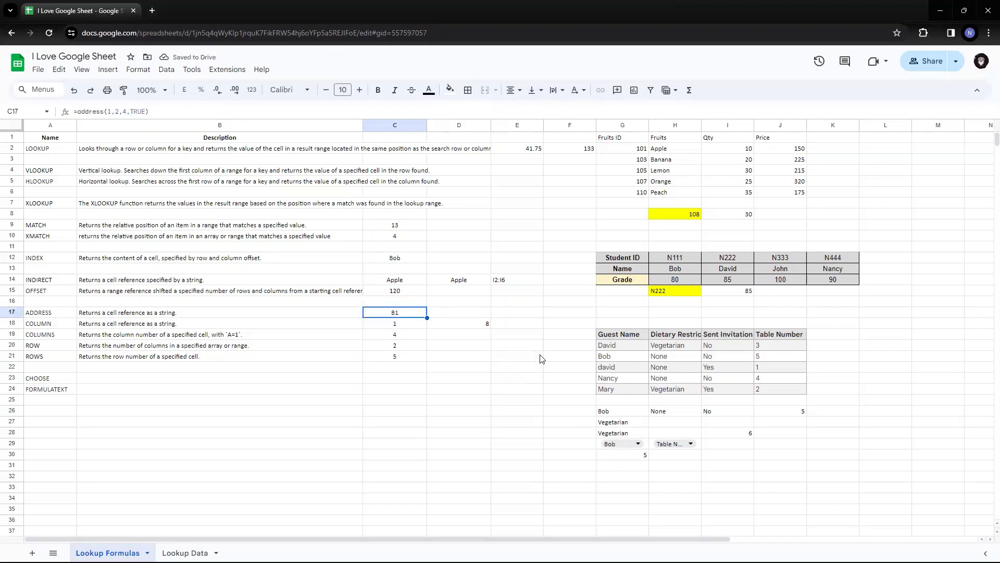
key("F2")
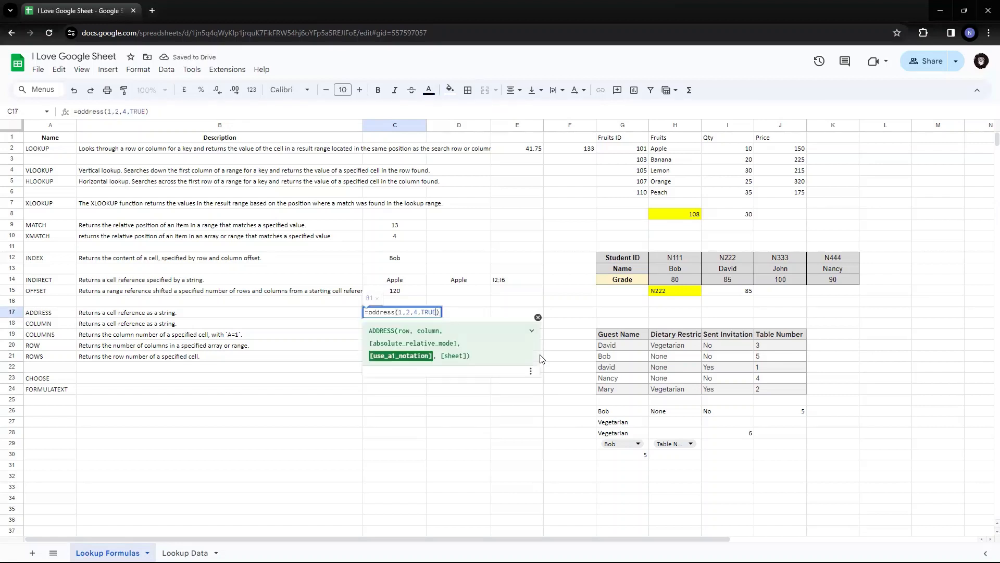
key("ctrl+shift+Right")
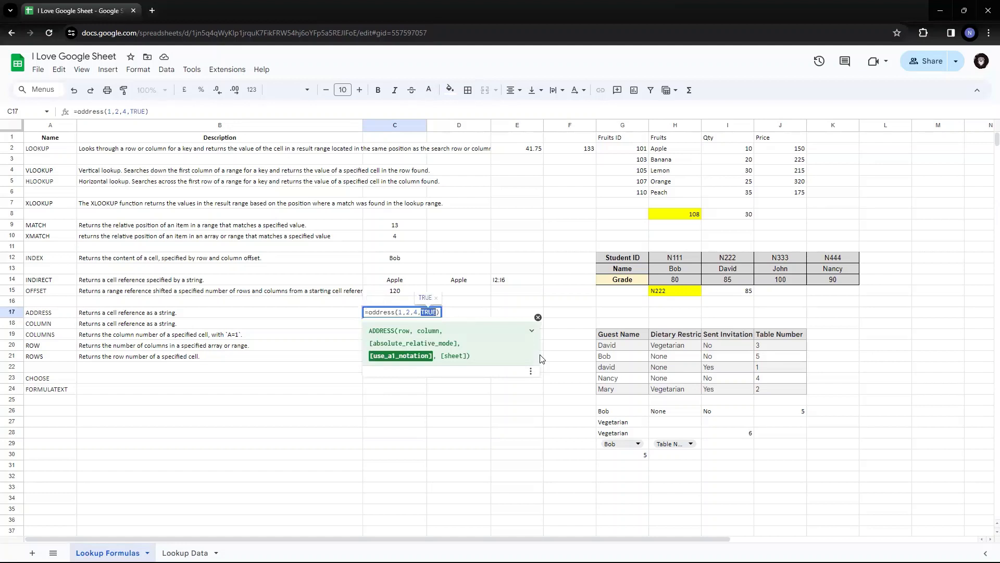
type("False")
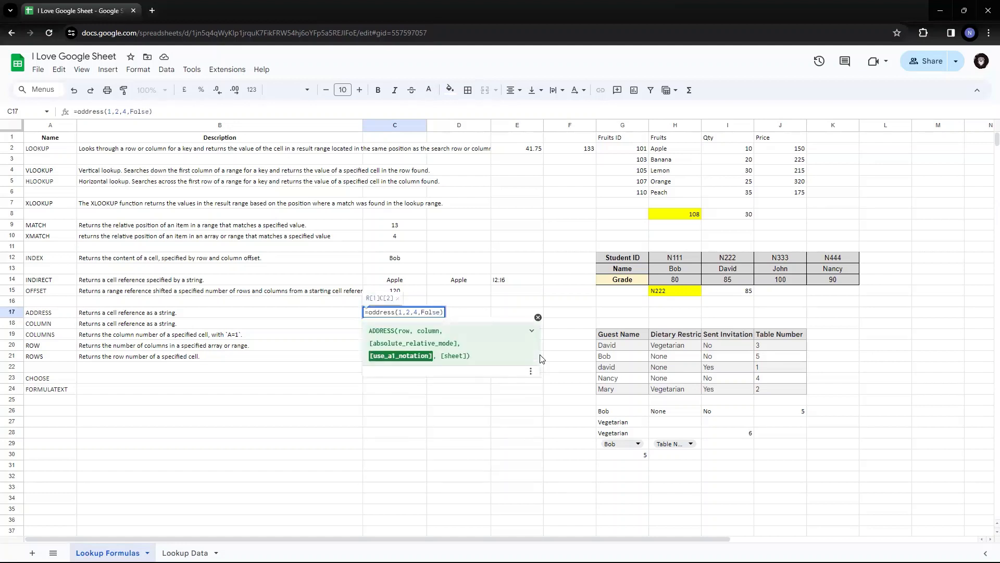
key("ctrl+Return")
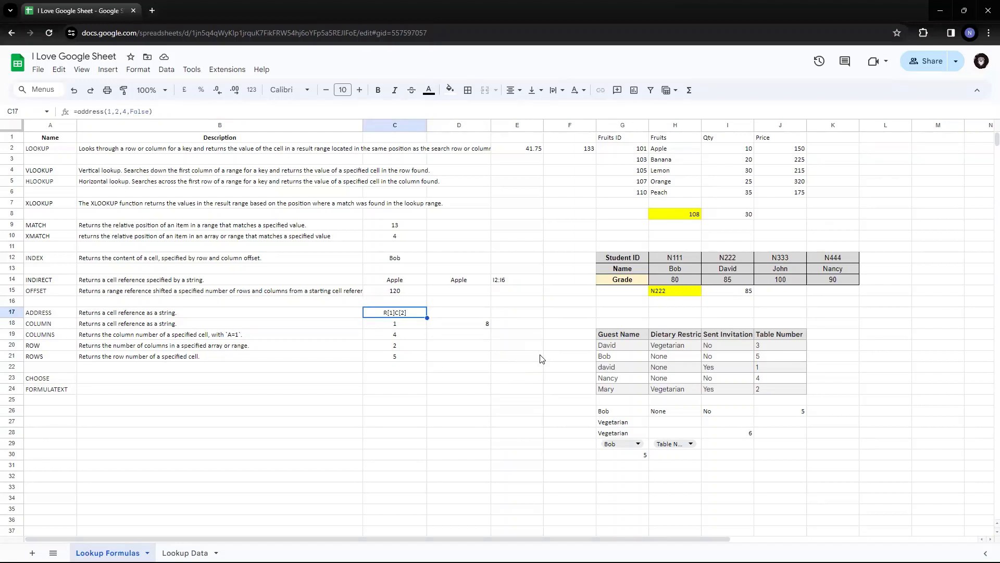
Step: Add the sheet argument "Lookup Data" to C17's ADDRESS formula, making it =address(1,2,4,False,"Lookup Data")
key("F2")
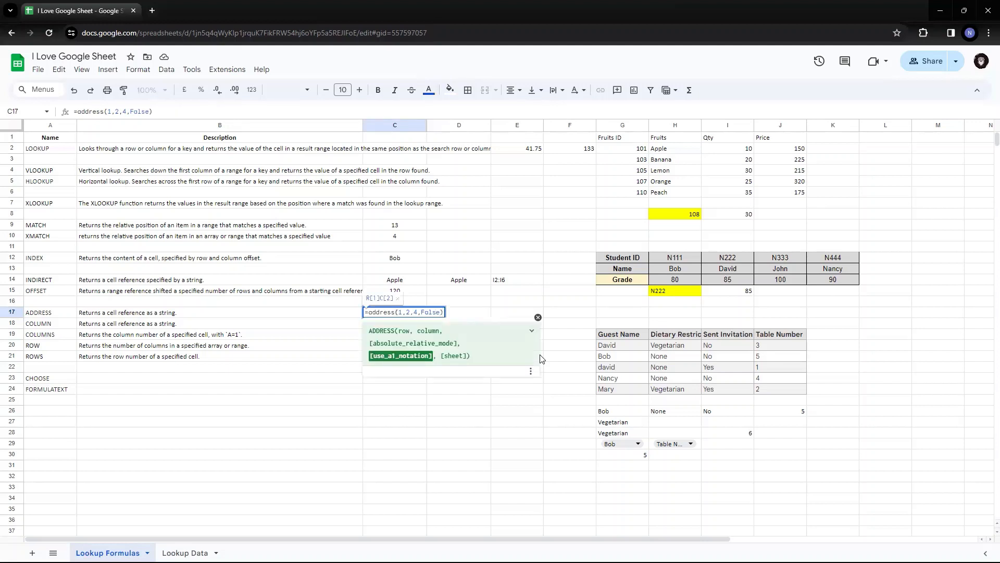
key("Right")
key("Left")
key("shift+Left")
key("shift+Left")
key("shift+Left")
key("shift+Left")
key("shift+Left")
key("shift+Left")
key("shift+Right")
key("Right")
type(",")
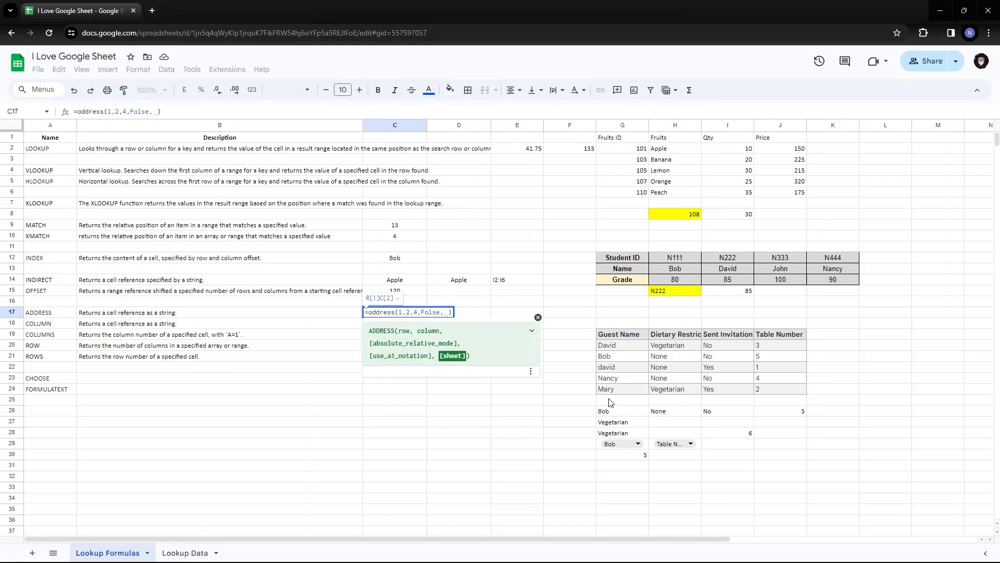
type("\"")
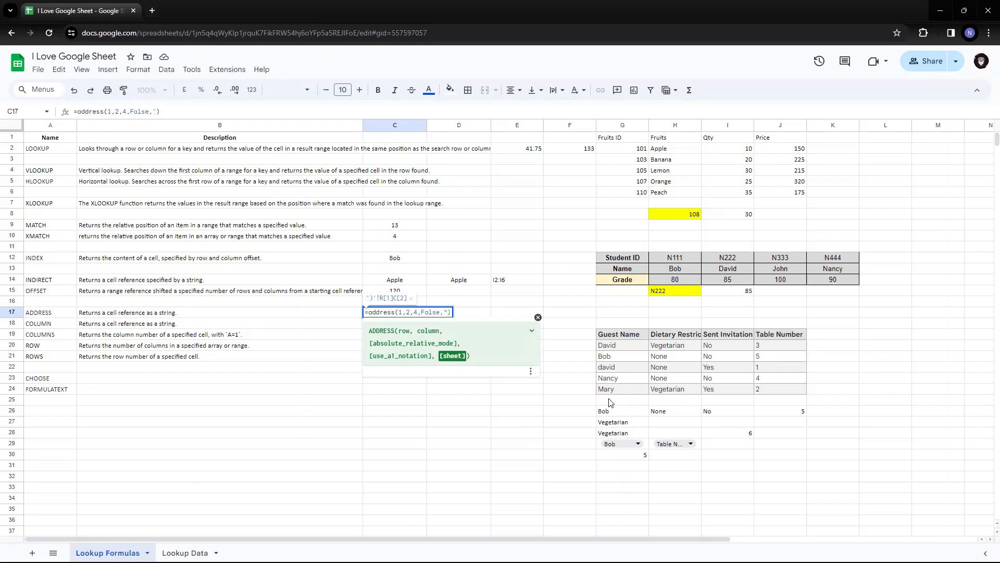
type("Lookup ")
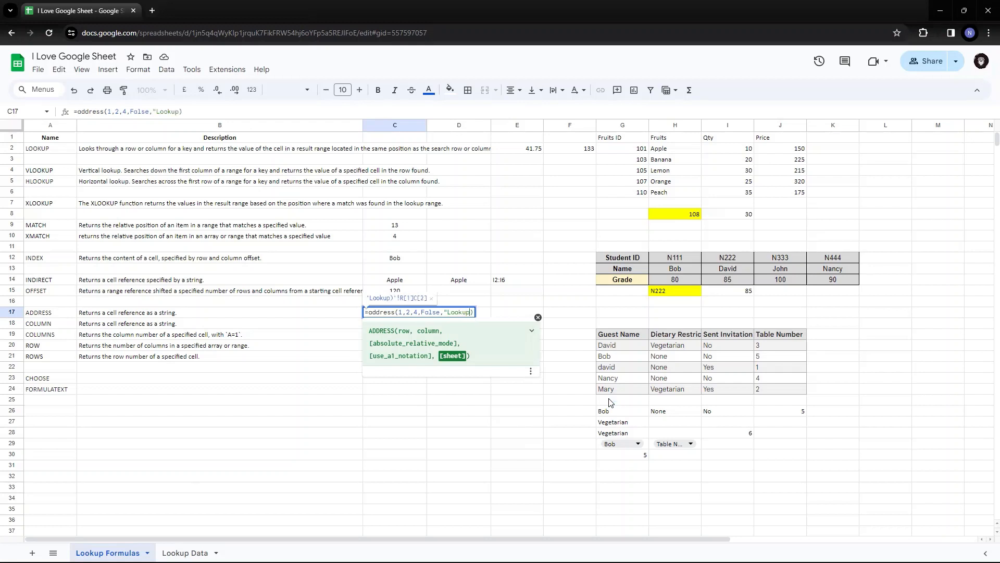
type("Data\"")
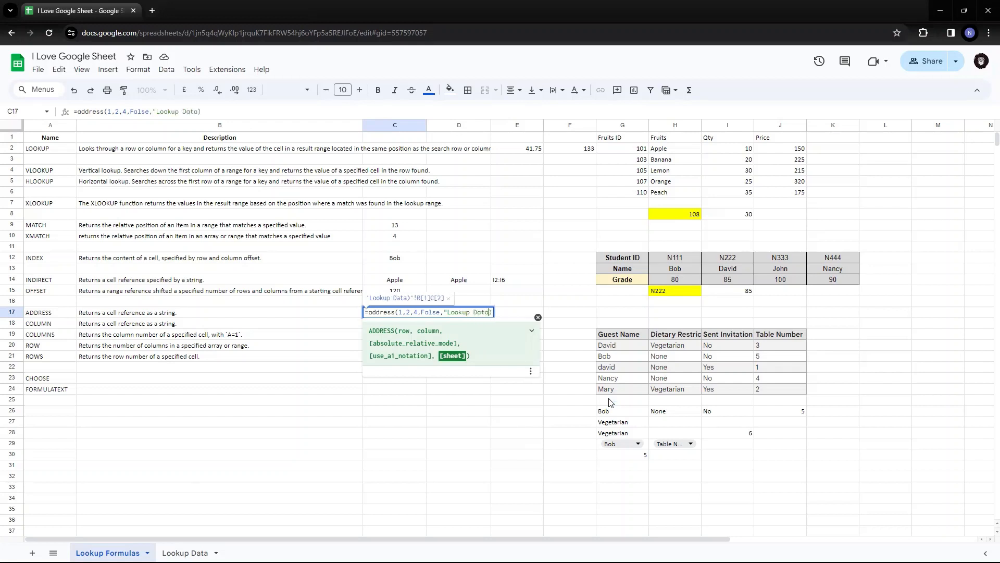
key("Return")
key("Up")
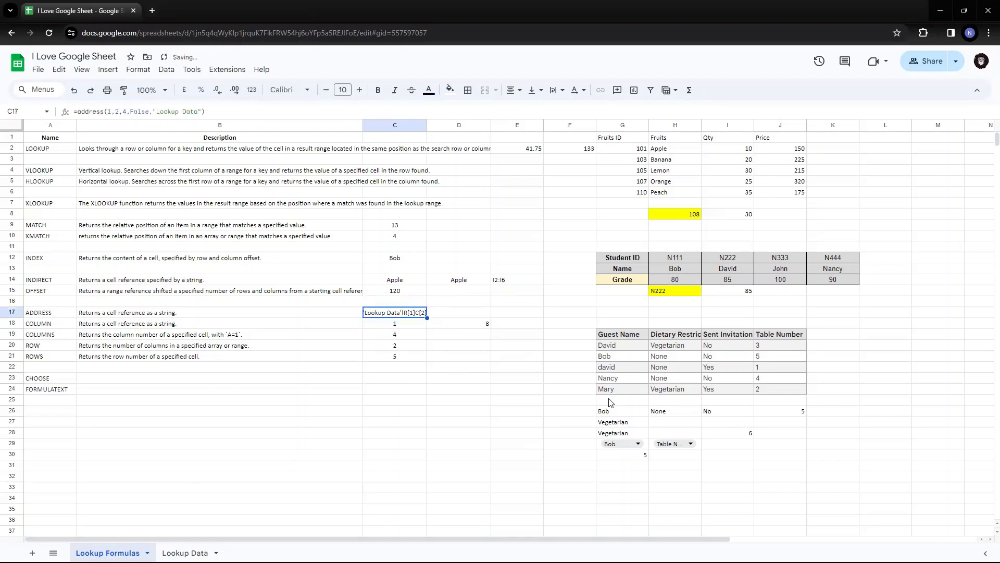
Step: Review the ADDRESS, COLUMN, COLUMNS and ROWS entries, the OFFSET and MATCH entries above them, and the example results in C18:C21
scroll(406, 347, "down", 5)
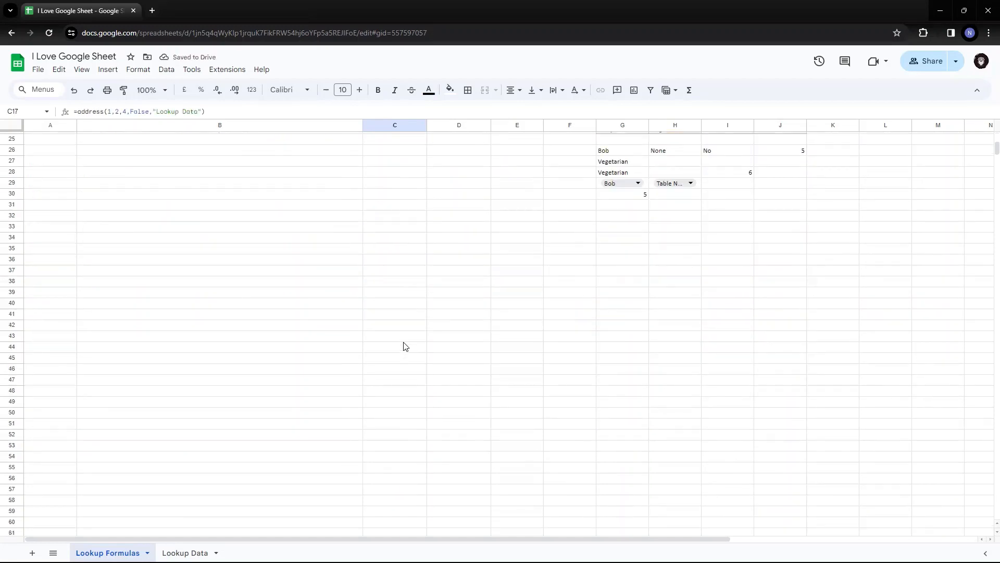
scroll(405, 347, "up", 5)
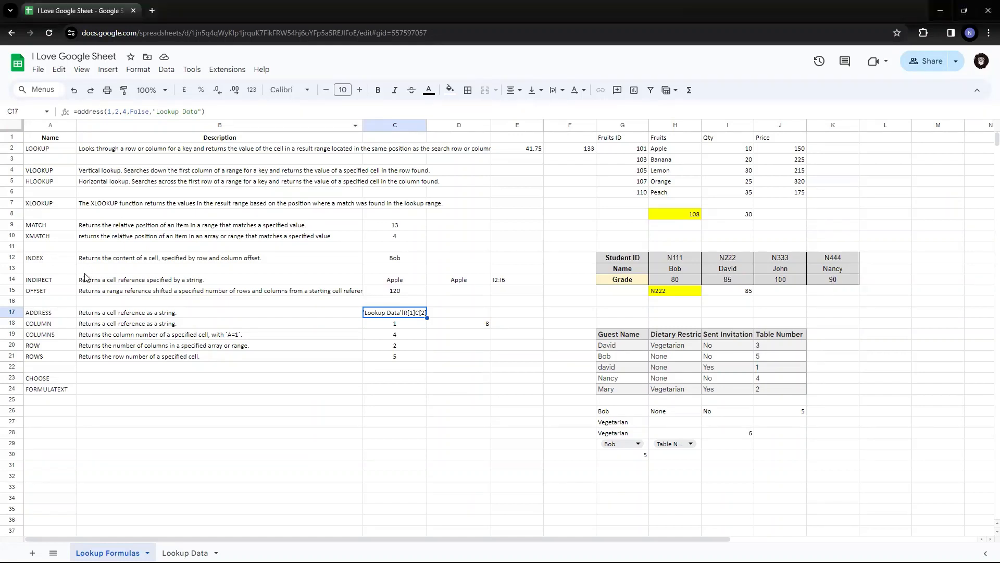
left_click(56, 314)
left_click(59, 324)
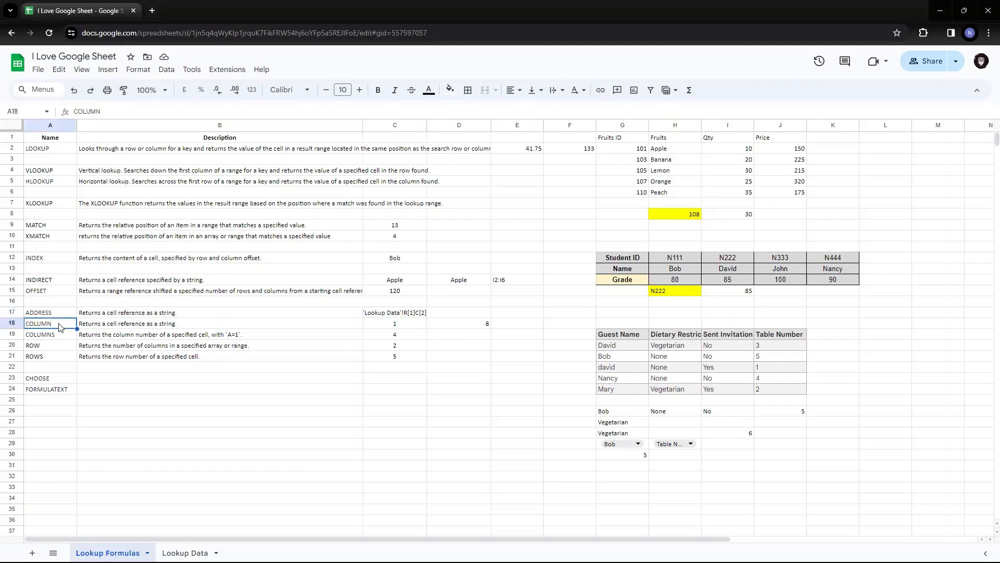
left_click(62, 339)
left_click(53, 358)
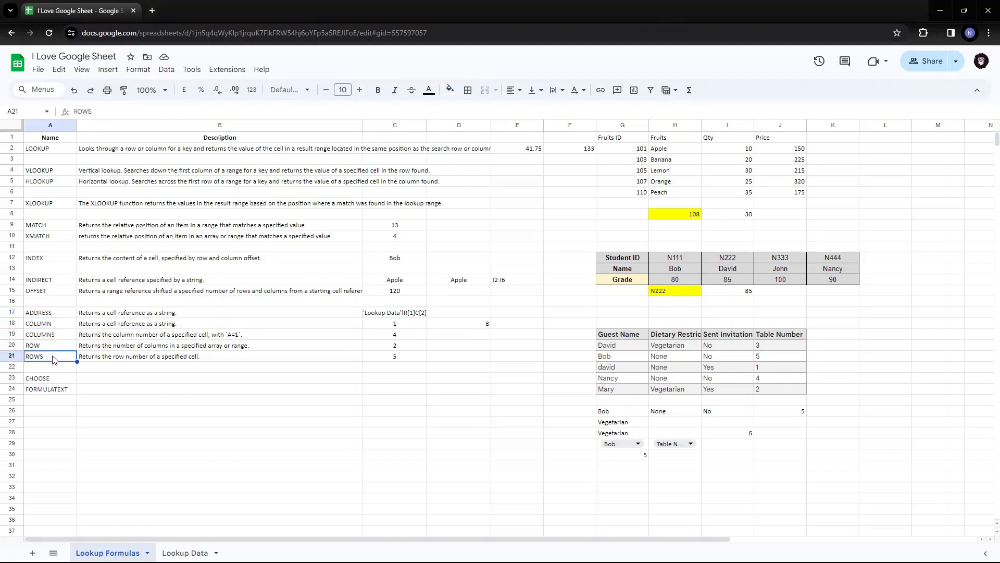
left_click_drag(55, 316, 89, 326)
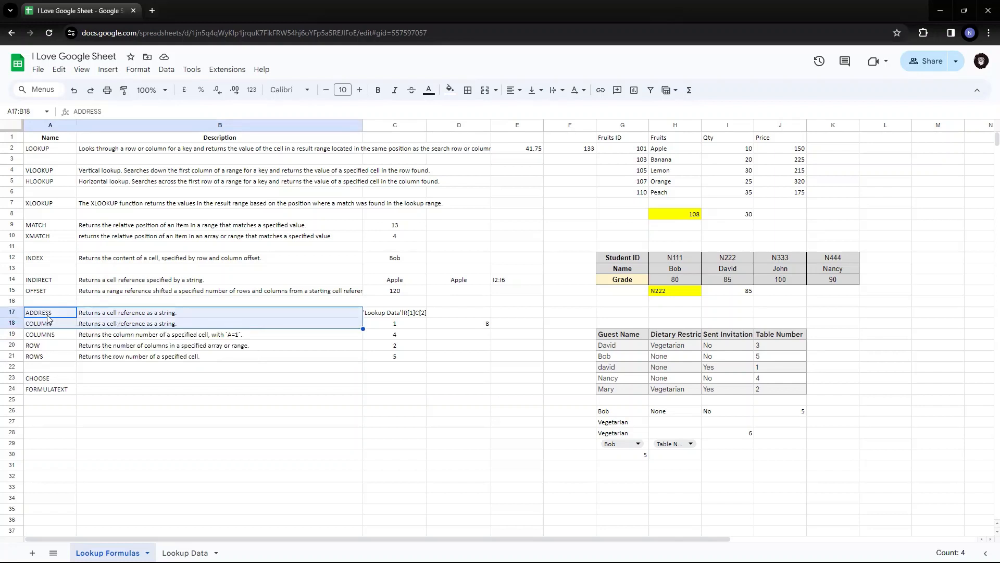
left_click(45, 297)
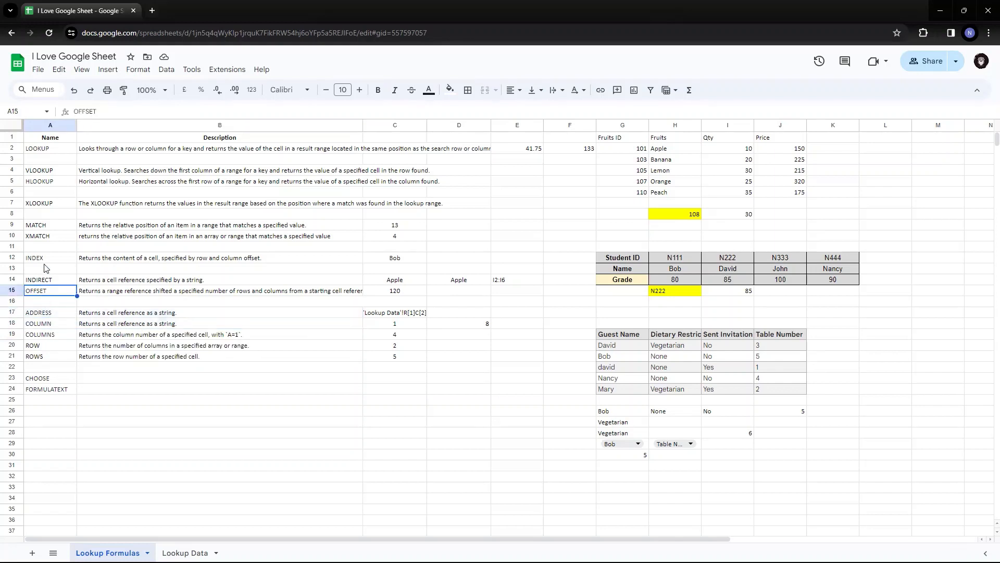
left_click(45, 227)
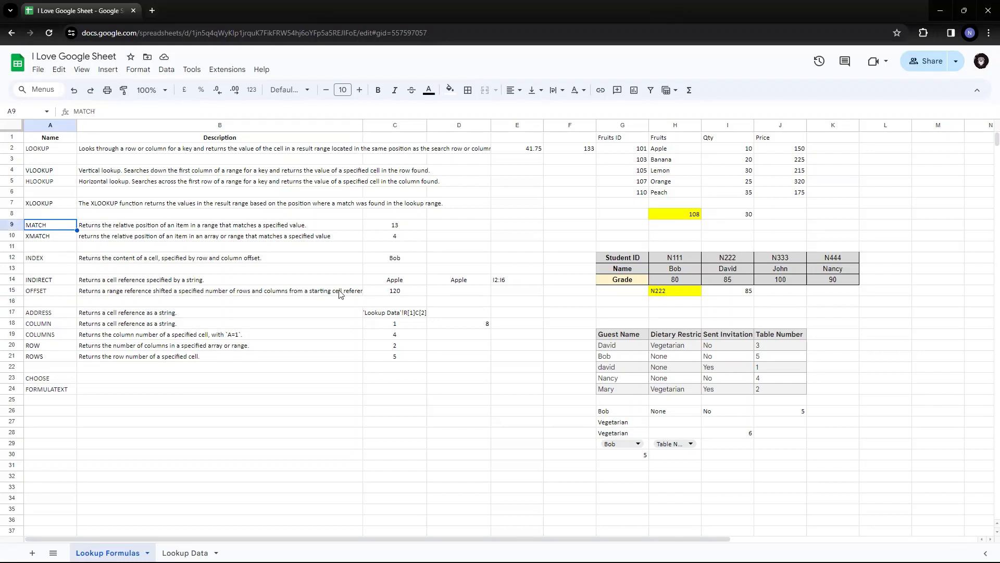
left_click(394, 323)
left_click_drag(394, 335, 394, 358)
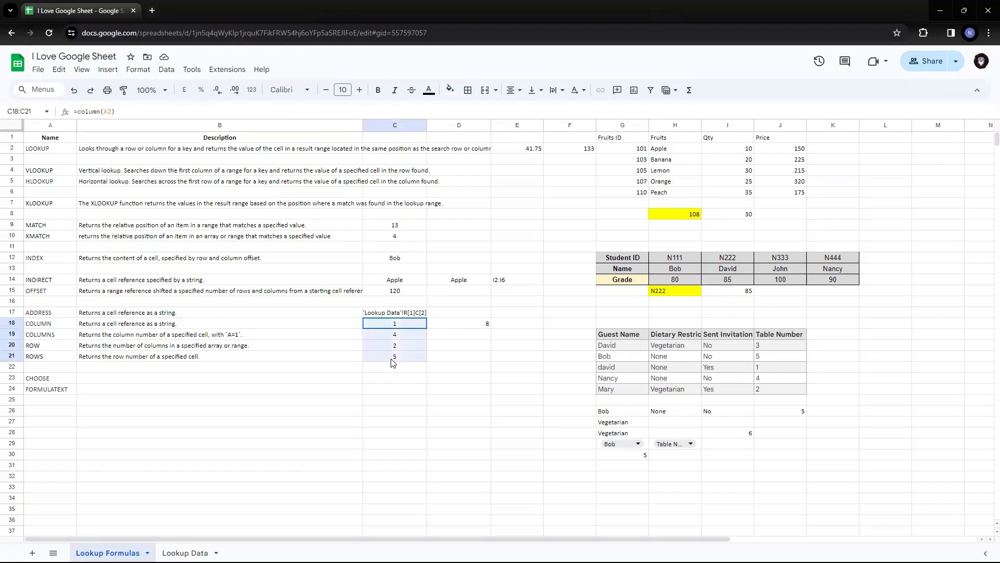